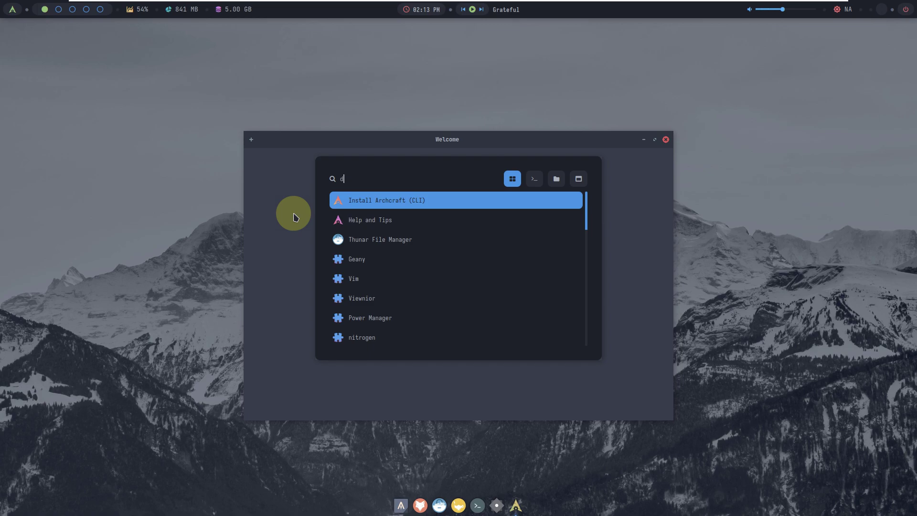
Step: Dismiss the launcher search and open Appearance from the desktop menu's Applications > Settings
text(is)
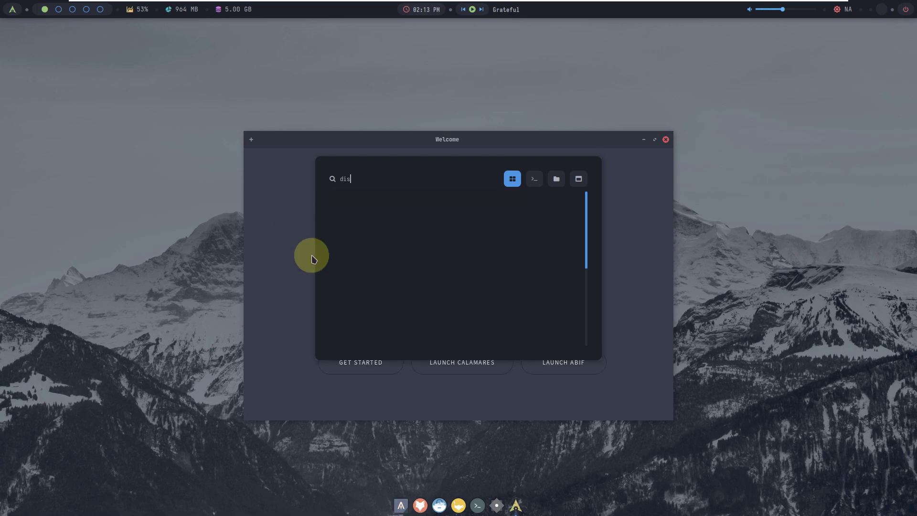
key(Escape)
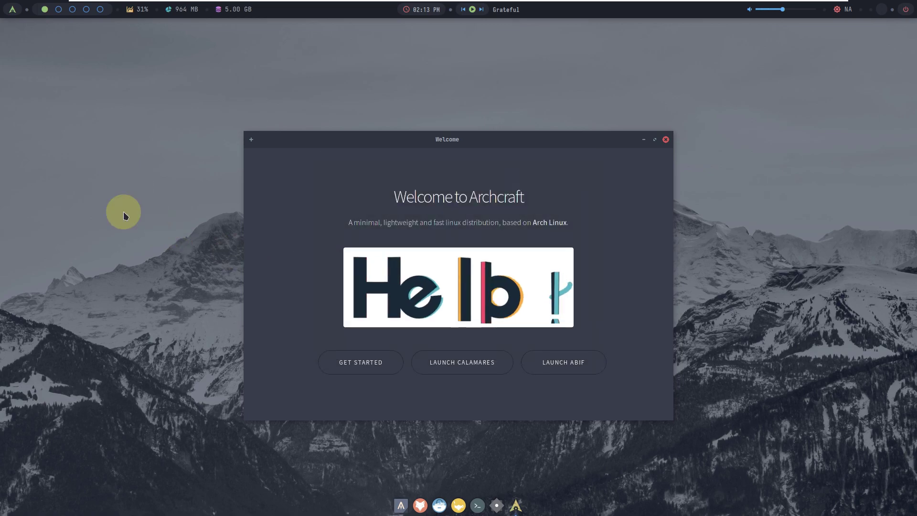
right_click(133, 212)
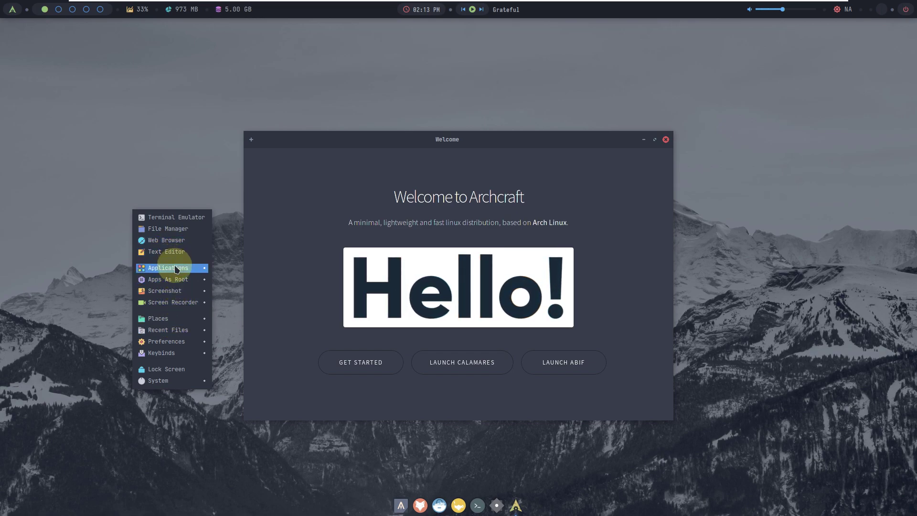
mouse_move(177, 269)
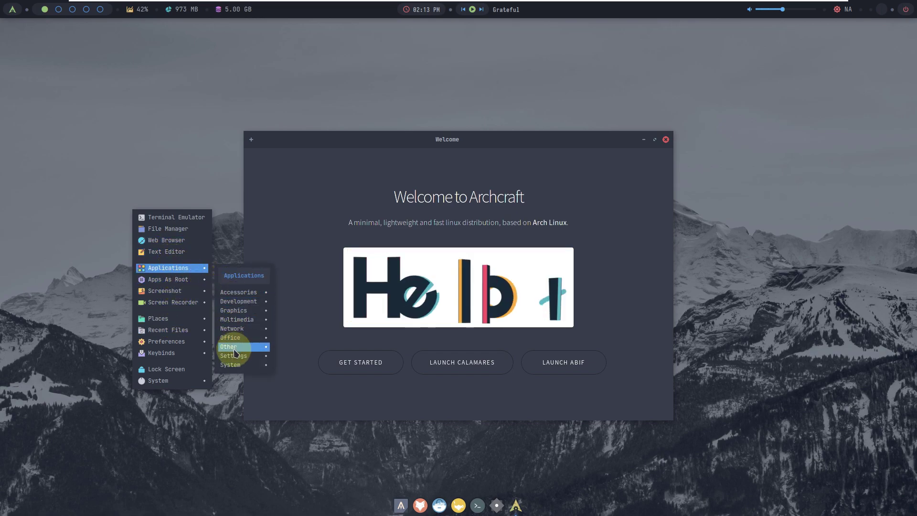
mouse_move(234, 355)
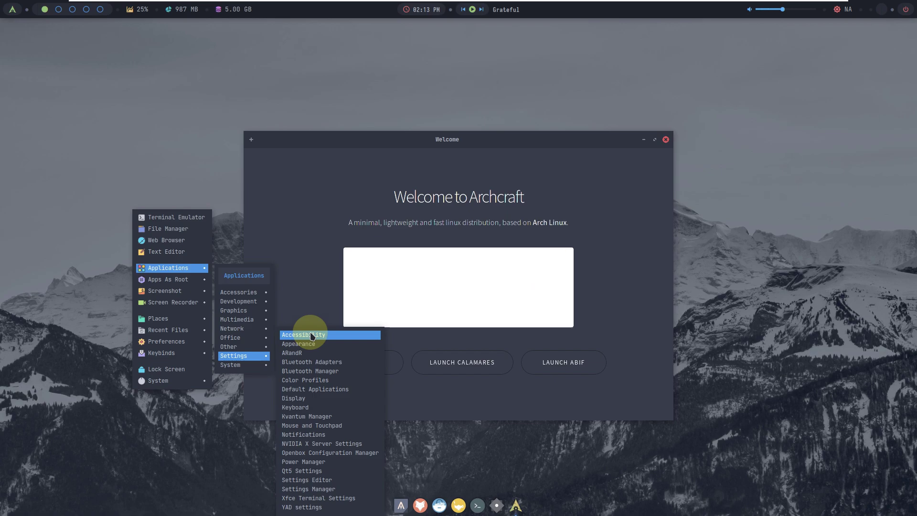
click(311, 343)
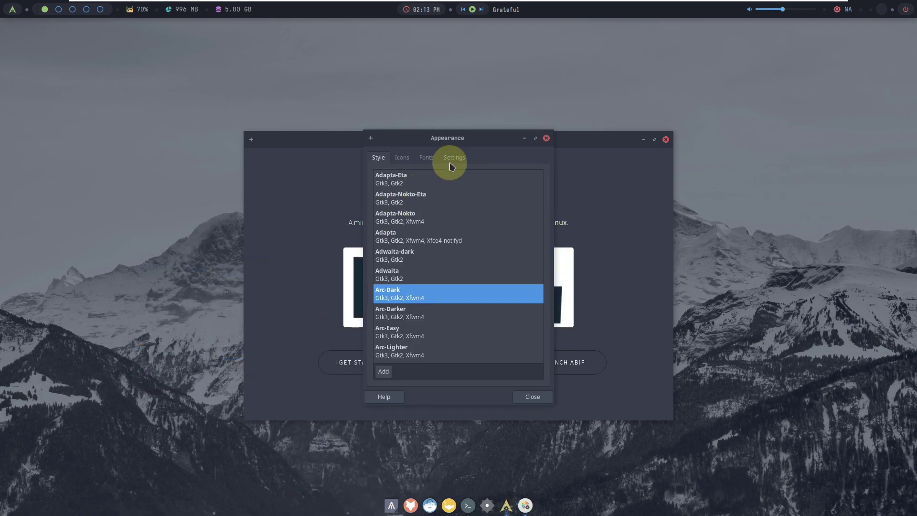
Step: Set window scaling to 2x, close Appearance, launch the Calamares installer and close Welcome
click(451, 158)
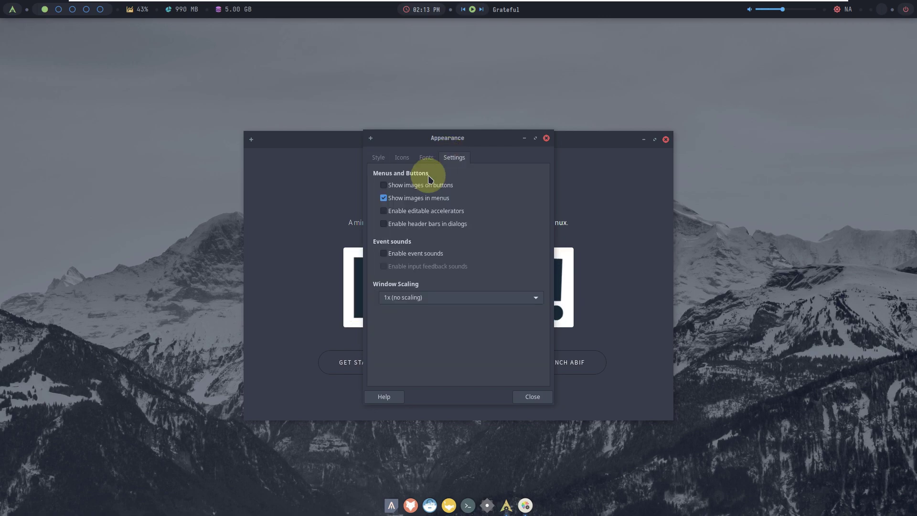
click(485, 297)
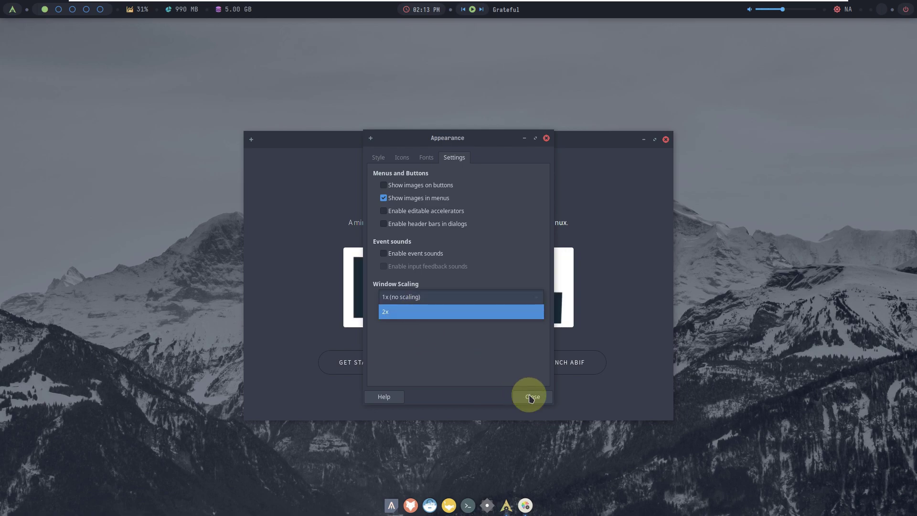
key(Return)
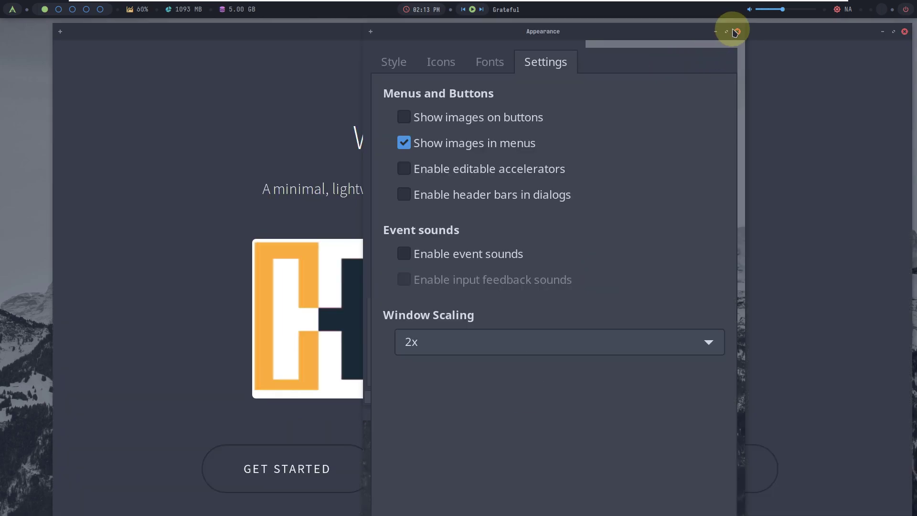
click(738, 32)
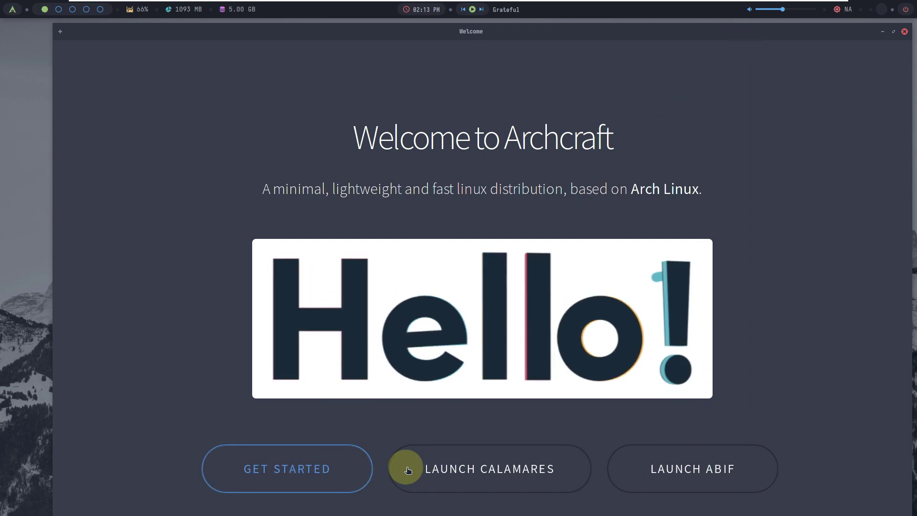
click(519, 470)
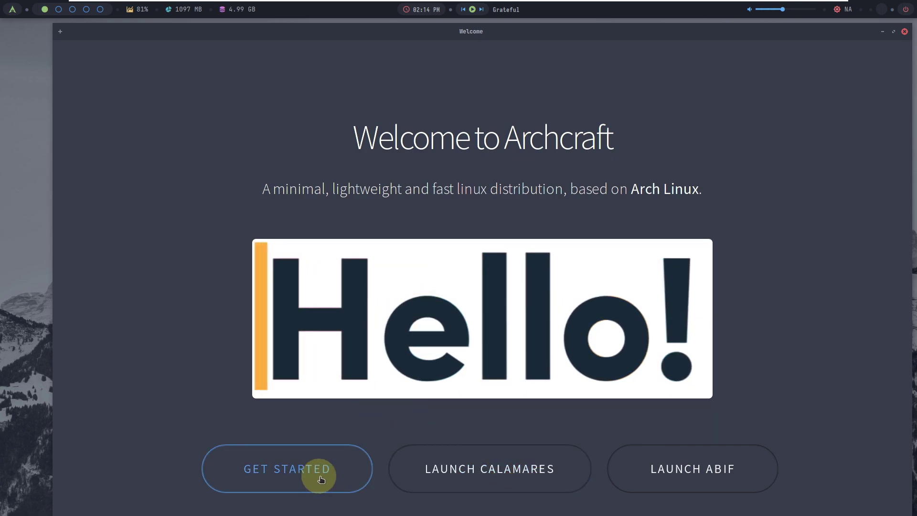
click(904, 31)
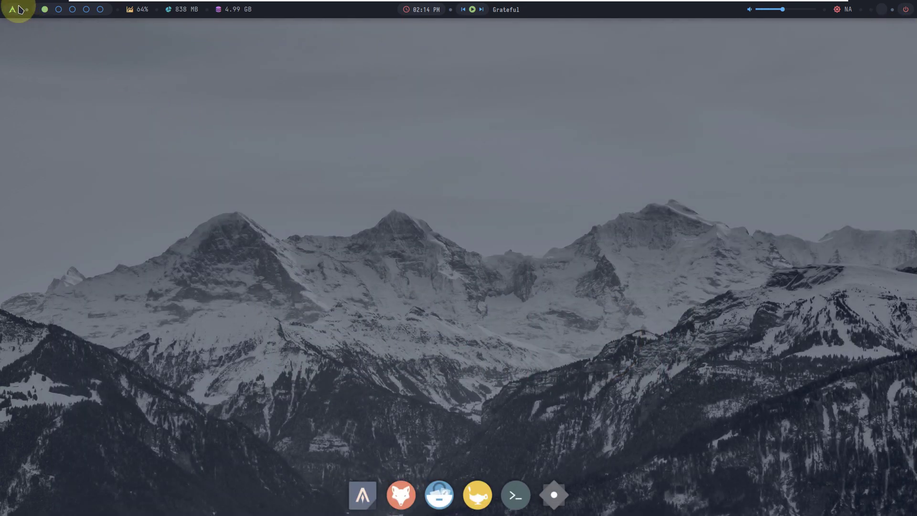
Step: View the About Archcraft dialog showing version v2023.01, then close it
click(14, 11)
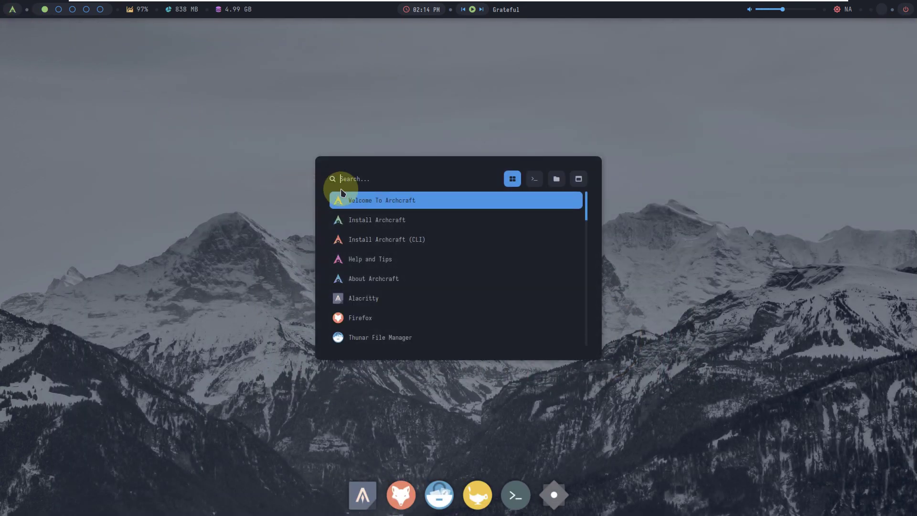
click(366, 278)
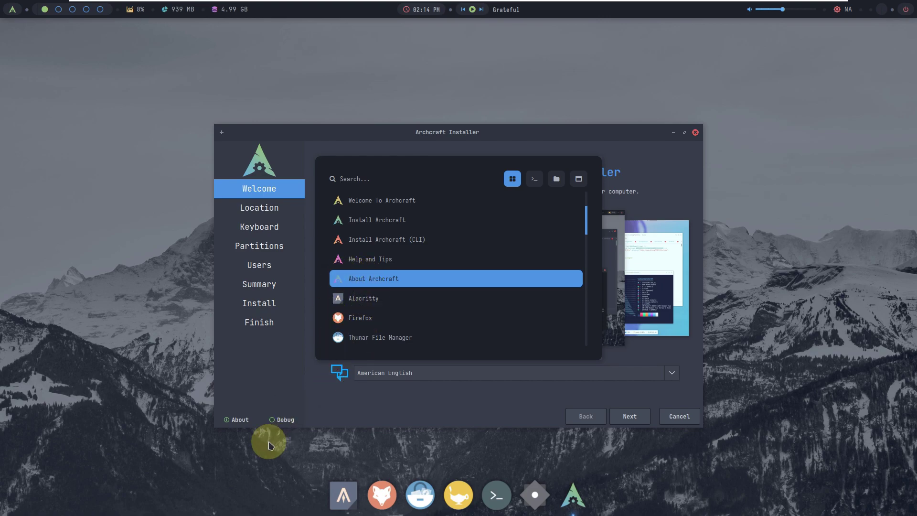
key(Return)
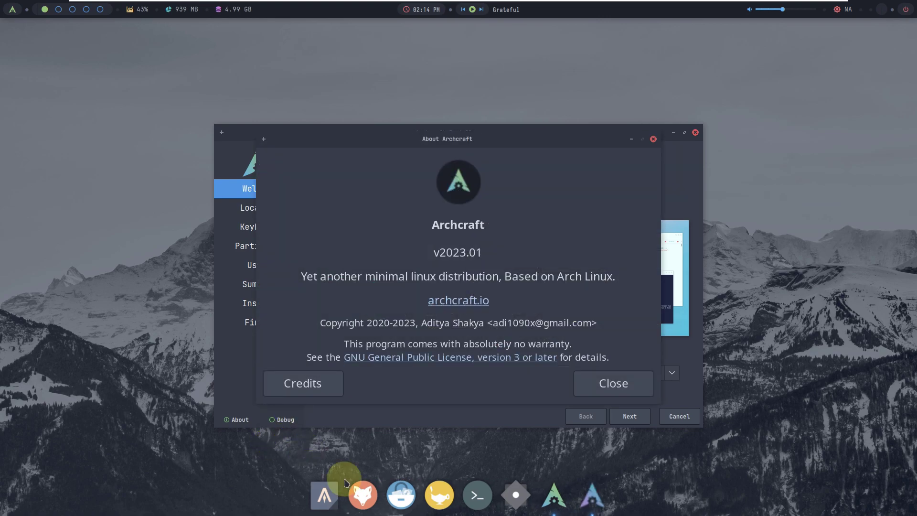
drag(483, 252, 348, 258)
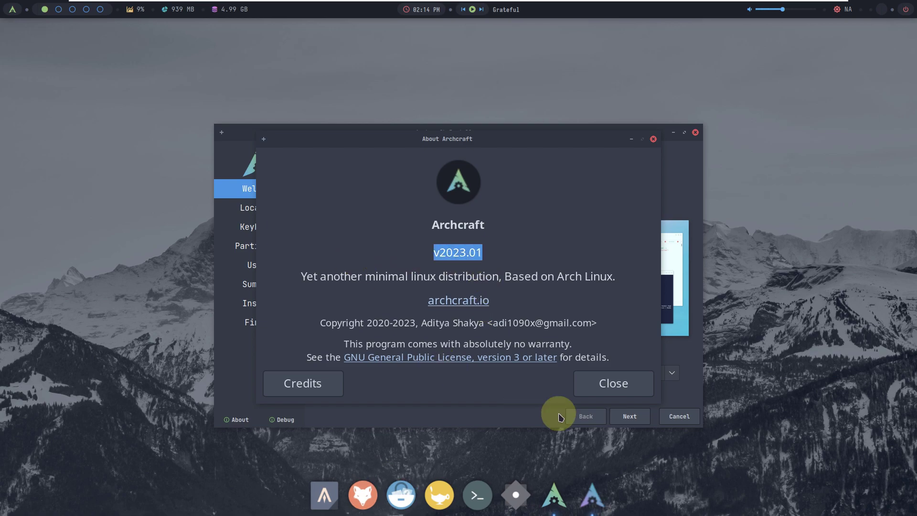
click(592, 382)
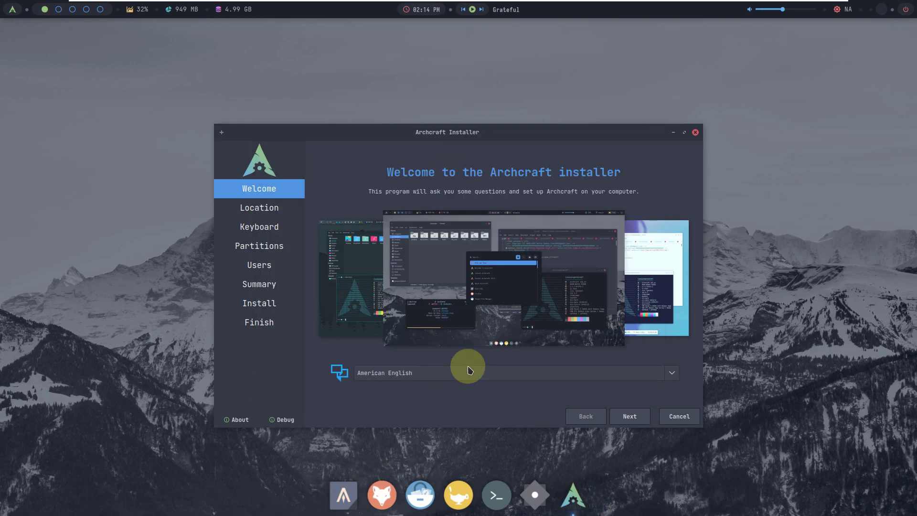
Step: Keep American English as the installer language and advance to the Location page
click(467, 369)
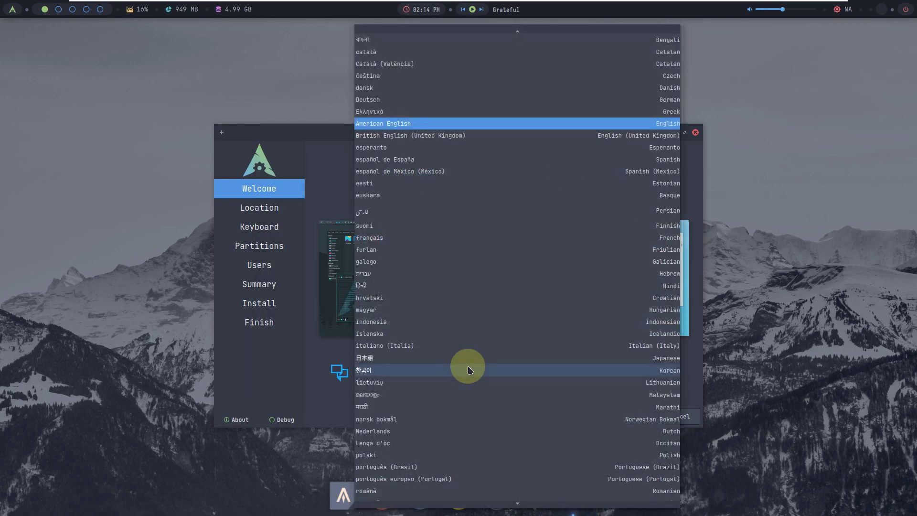
click(315, 190)
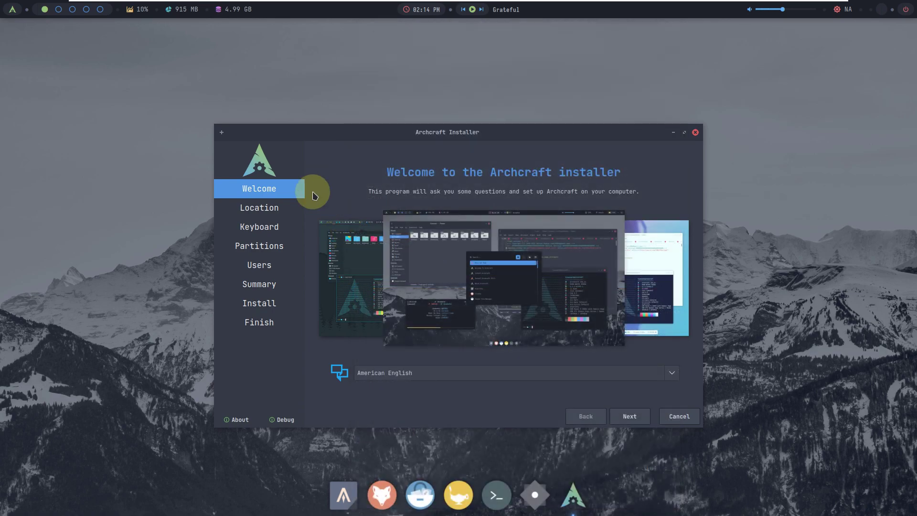
click(622, 419)
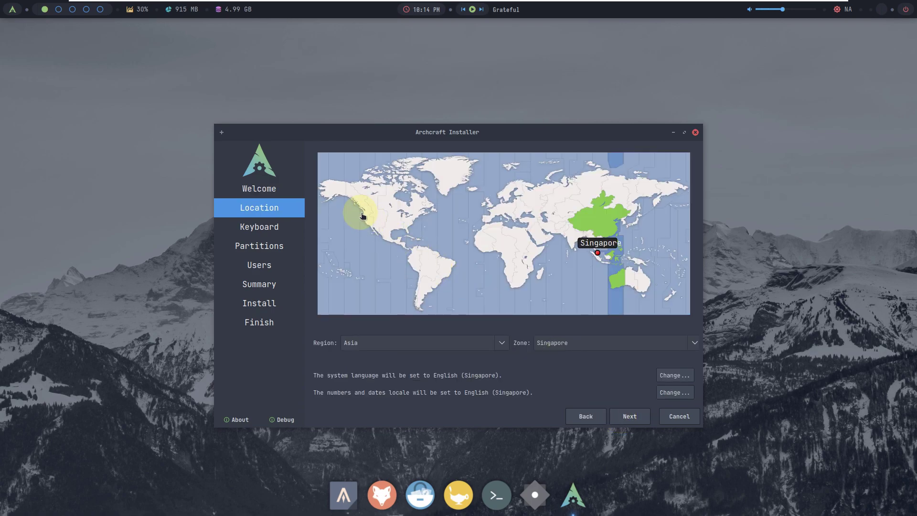
Step: Set the time zone to America/Los Angeles on the map and continue
click(359, 214)
click(351, 218)
click(362, 225)
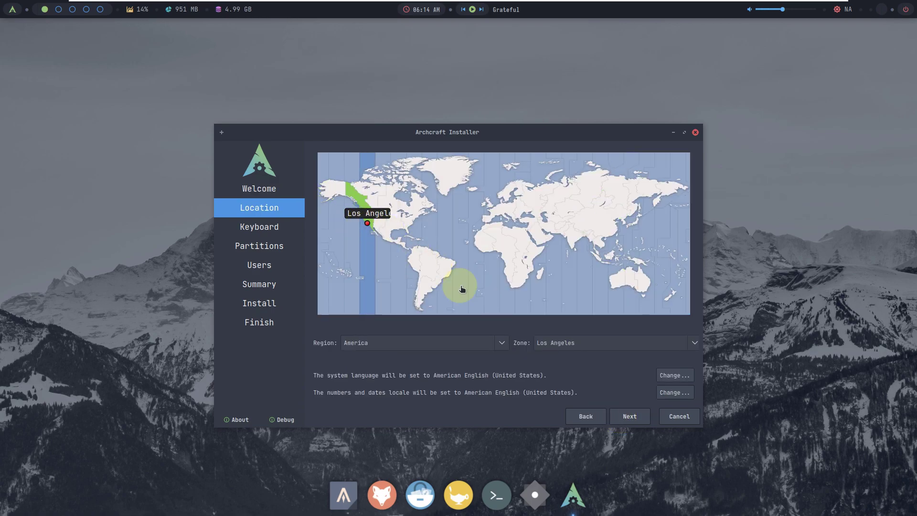
click(626, 418)
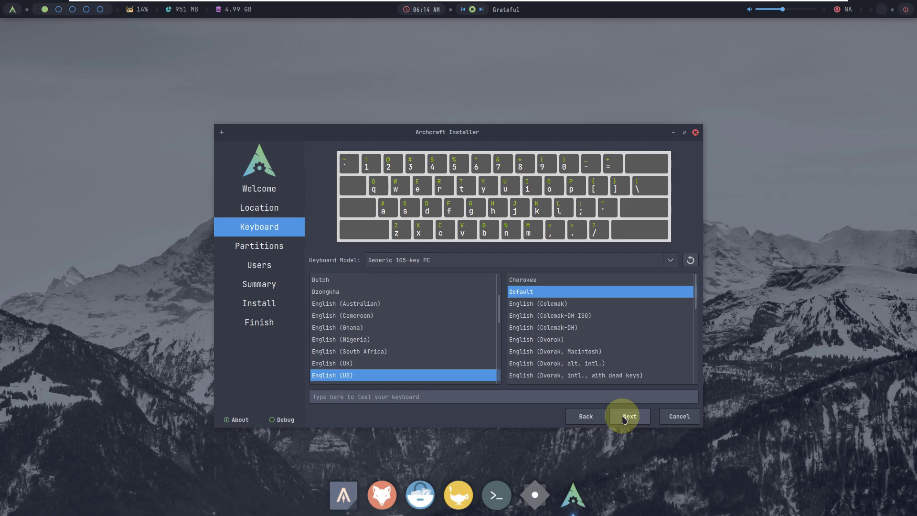
Step: Keep the English (US) keyboard settings unchanged and continue to partitioning
click(436, 262)
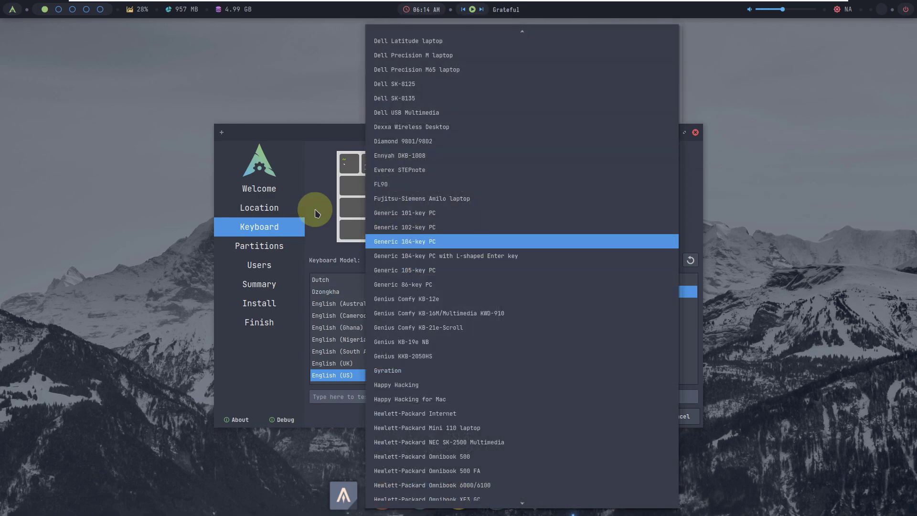
click(315, 213)
click(626, 416)
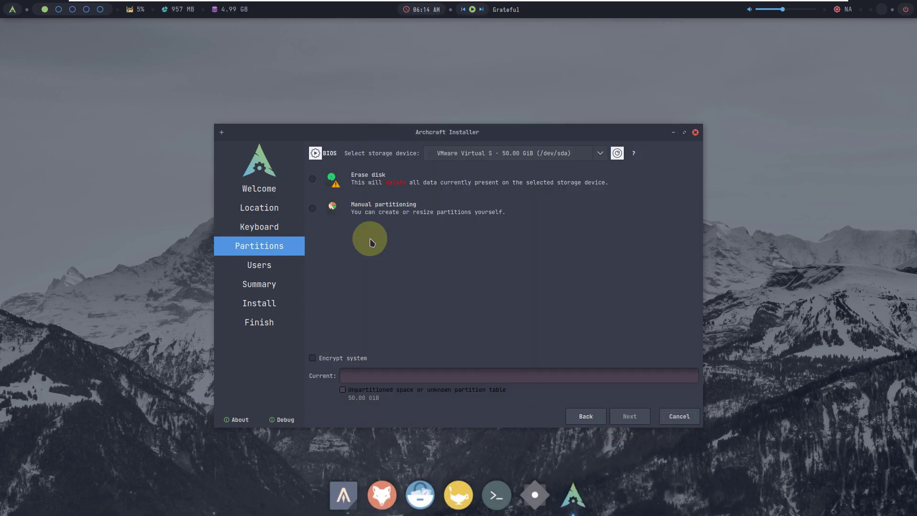
Step: Choose Erase disk with No Swap and ext4, leave encryption off, and continue to Users
click(312, 179)
click(434, 210)
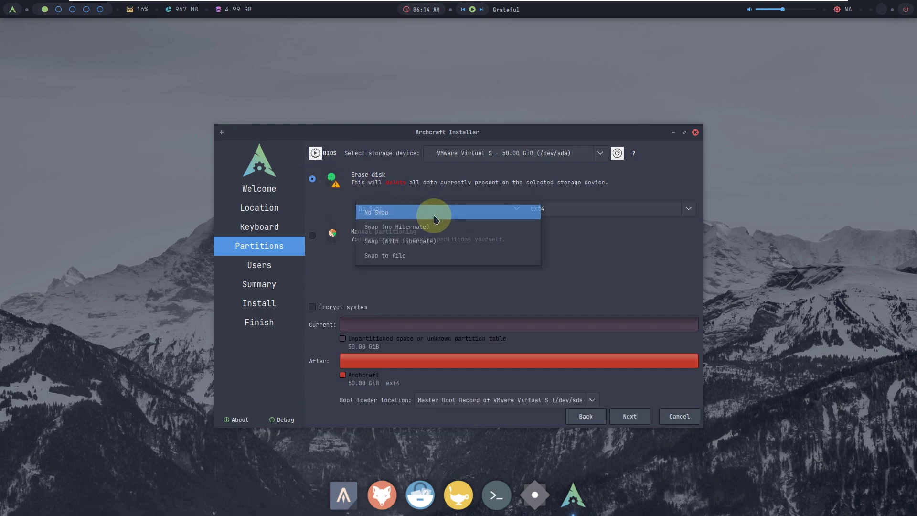
click(637, 173)
click(617, 208)
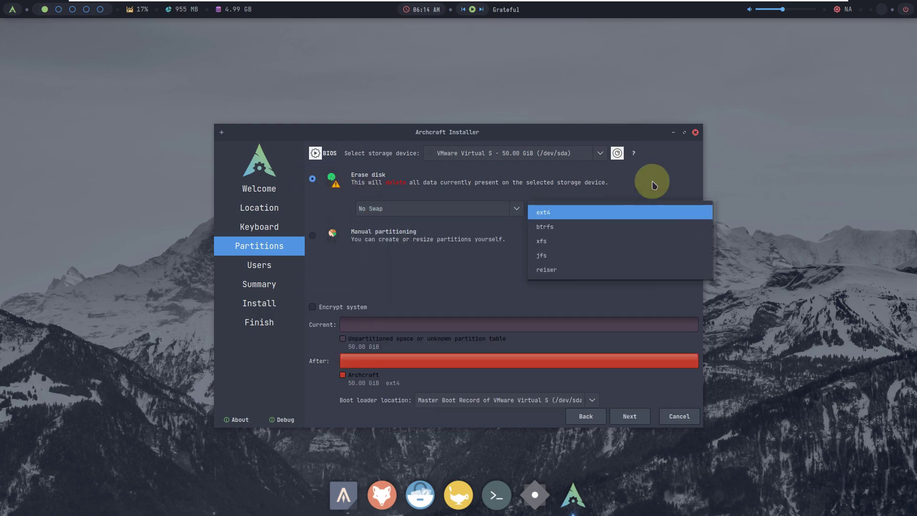
click(653, 184)
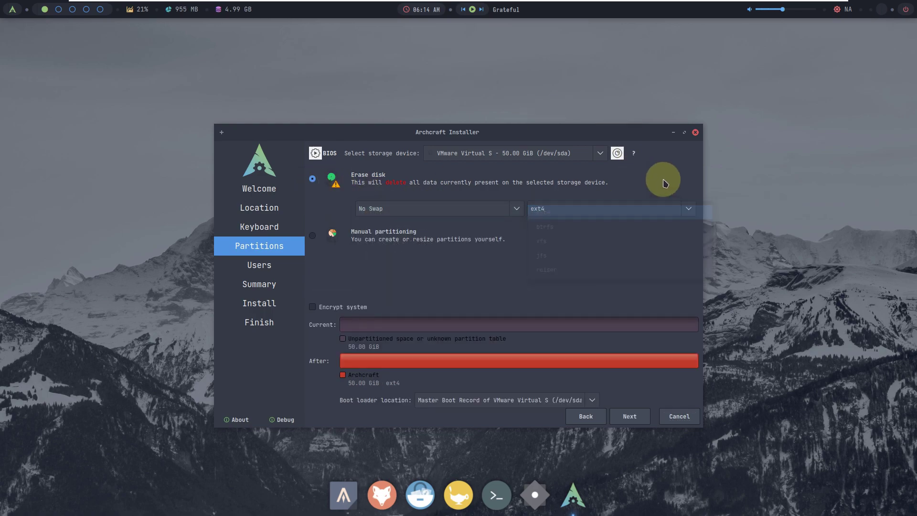
click(329, 311)
click(328, 310)
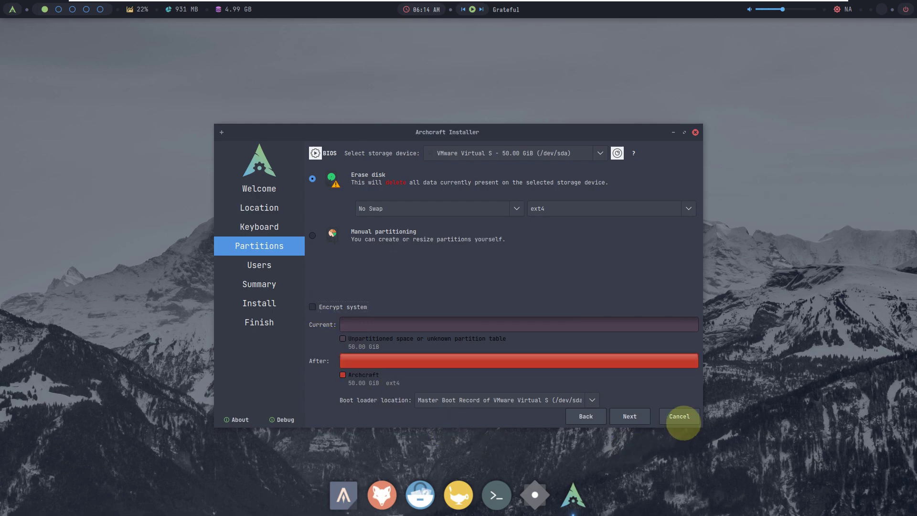
click(582, 399)
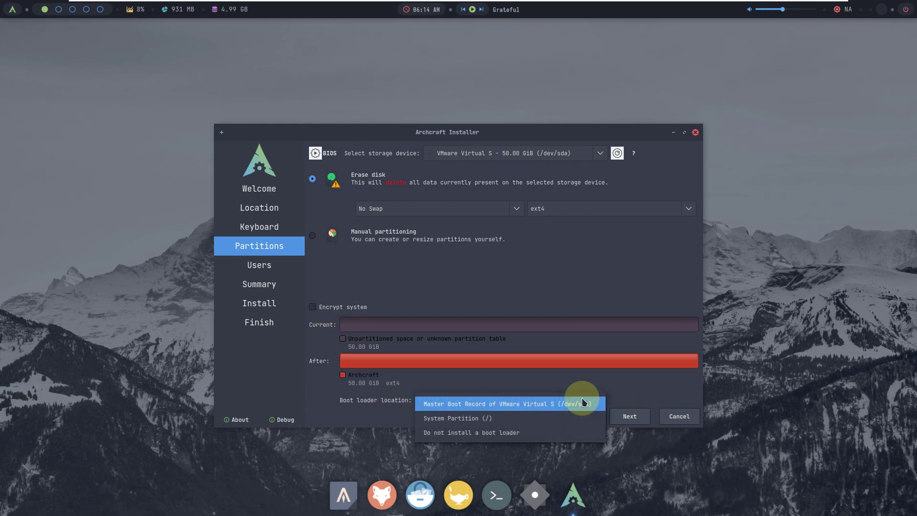
click(614, 286)
click(641, 416)
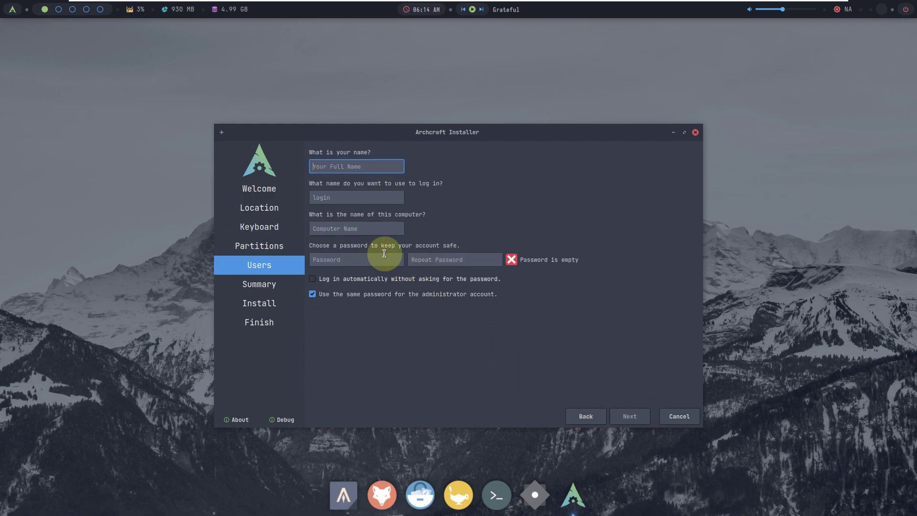
Step: Enable automatic login, fill in the user's name, login, computer name and password, then reach Summary
click(313, 278)
click(330, 167)
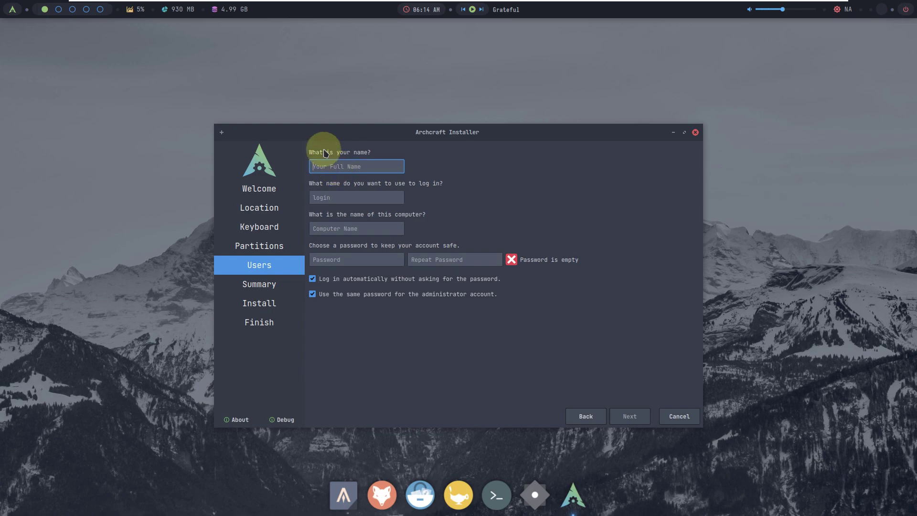
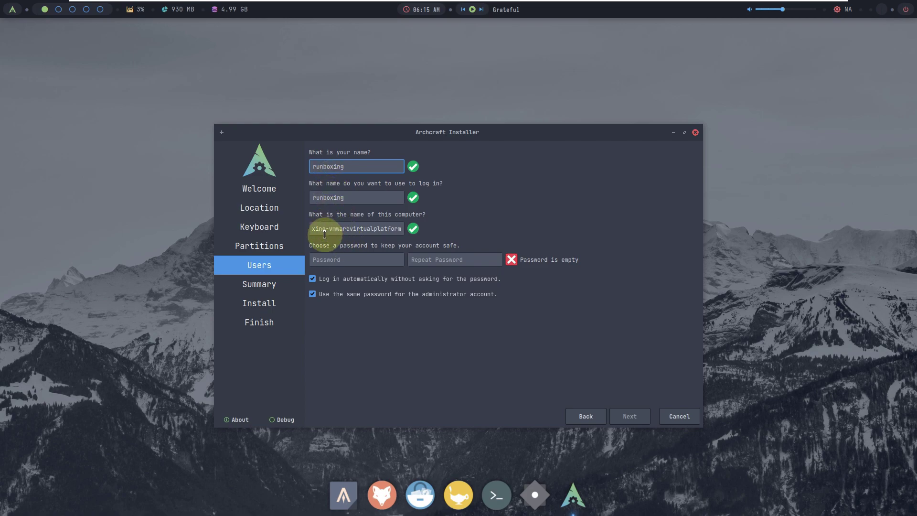
drag(327, 229, 414, 230)
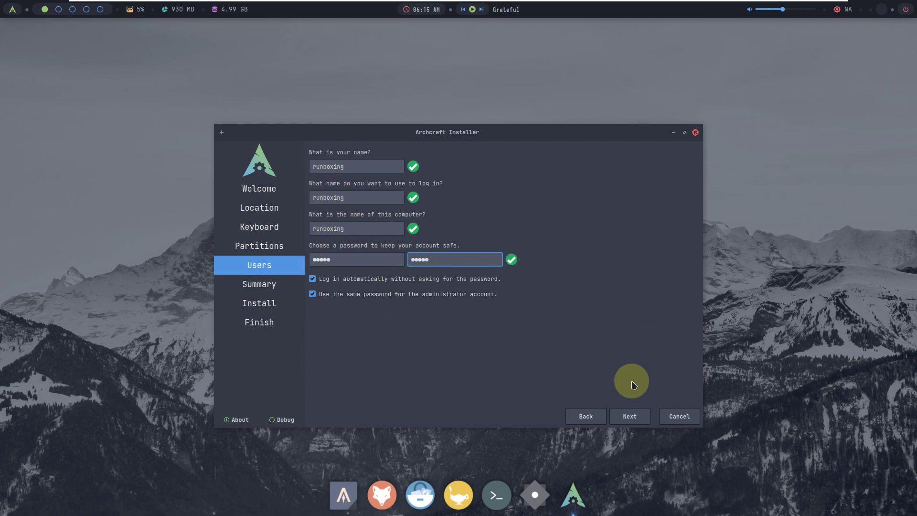
click(629, 416)
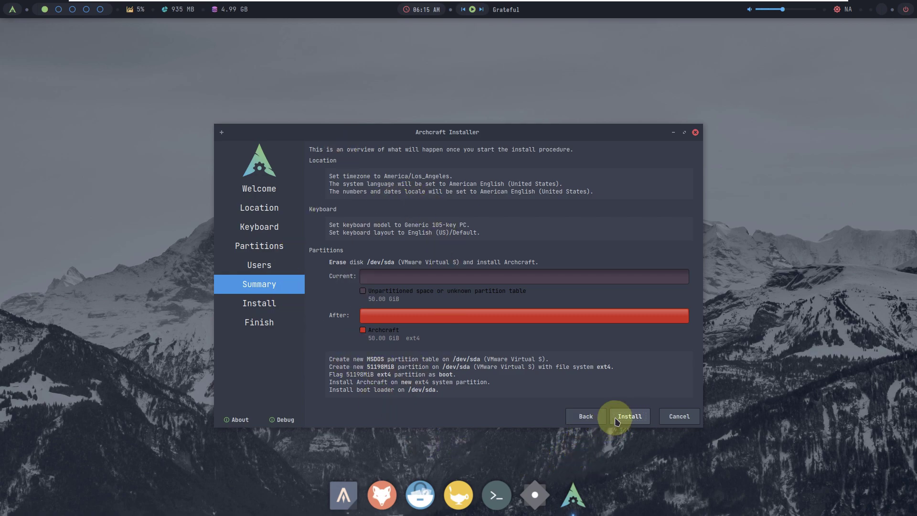
Step: Cancel and quit the Archcraft installer, then open a new terminal from the dock
click(695, 134)
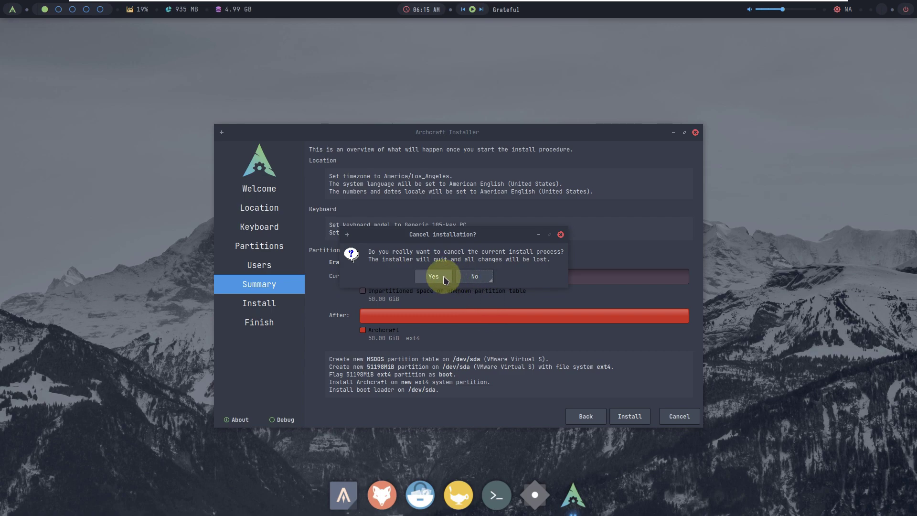
click(444, 280)
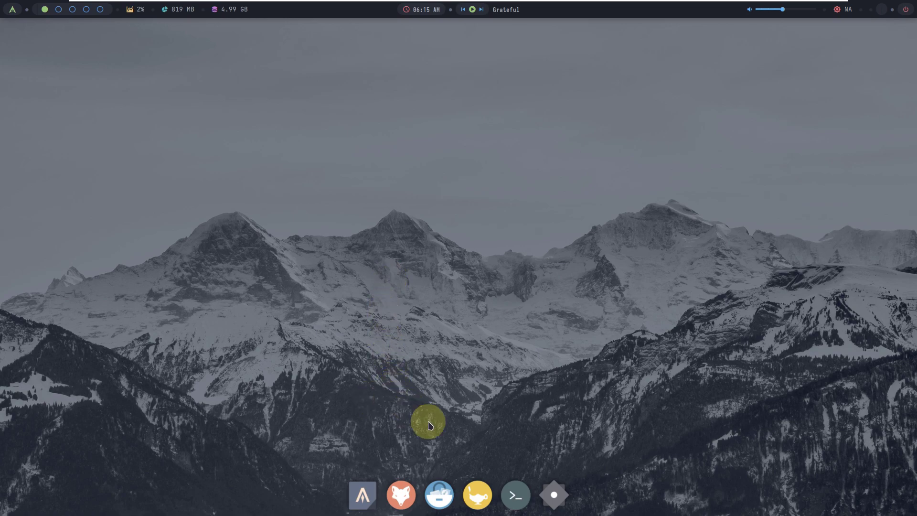
click(512, 492)
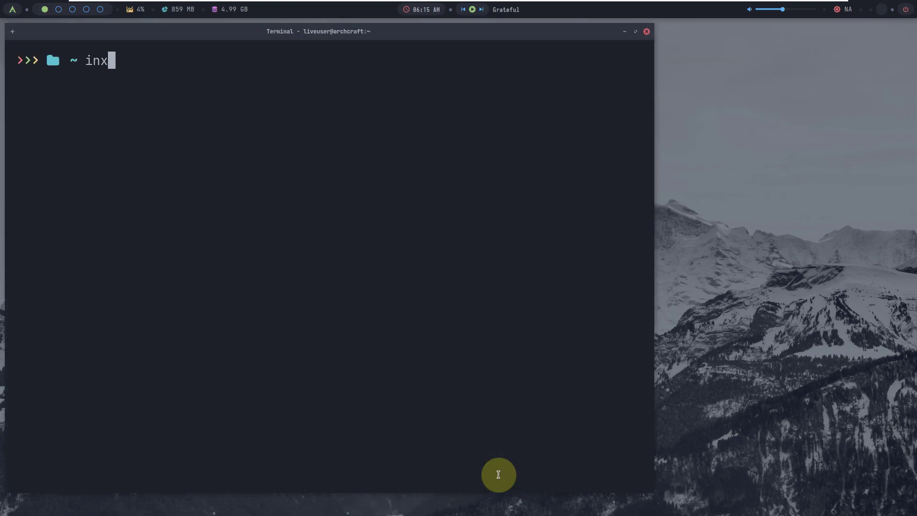
Step: Run inxi -b and cat /etc/issue, then launch htop in tree view
key(Return)
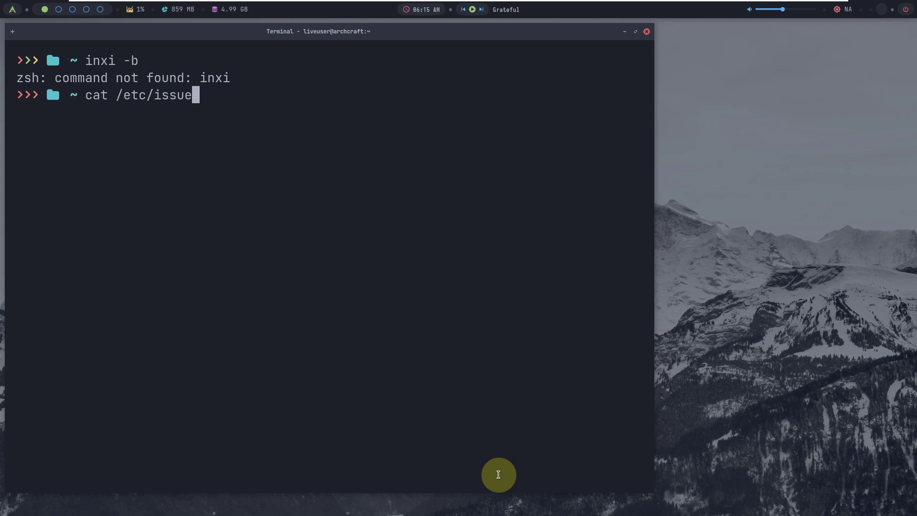
key(Return)
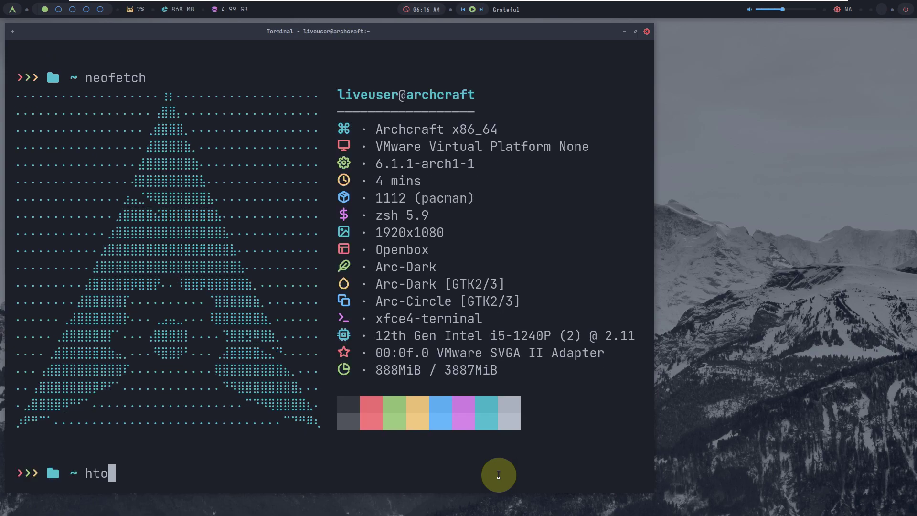
key(Return)
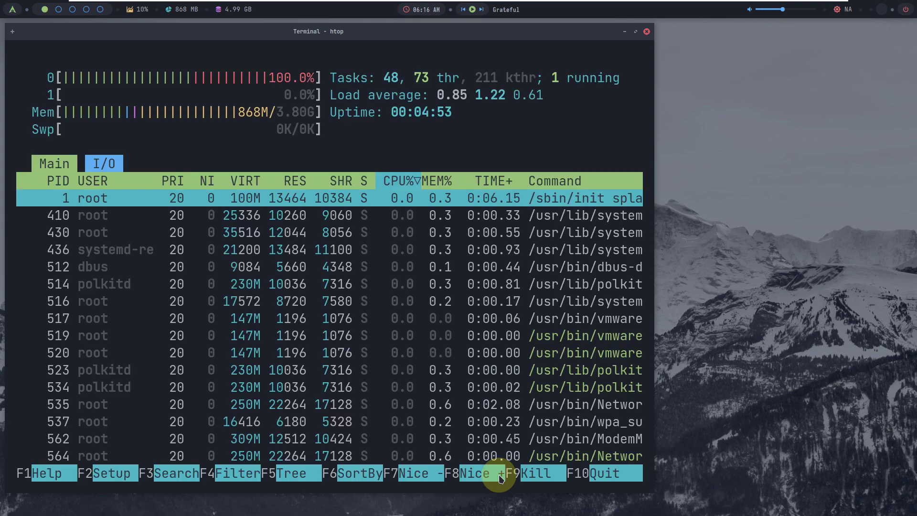
key(F5)
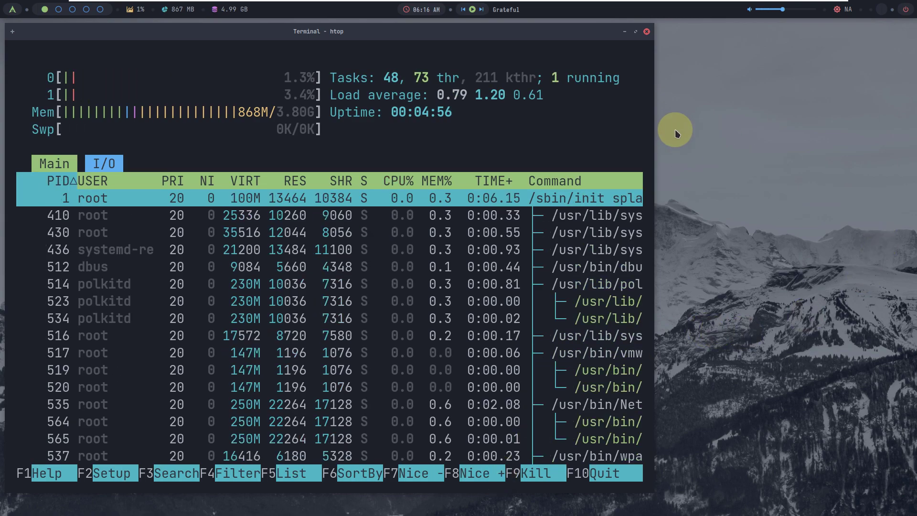
Step: Maximize the terminal, scroll through the process tree, then close it, confirming Close Window
click(635, 32)
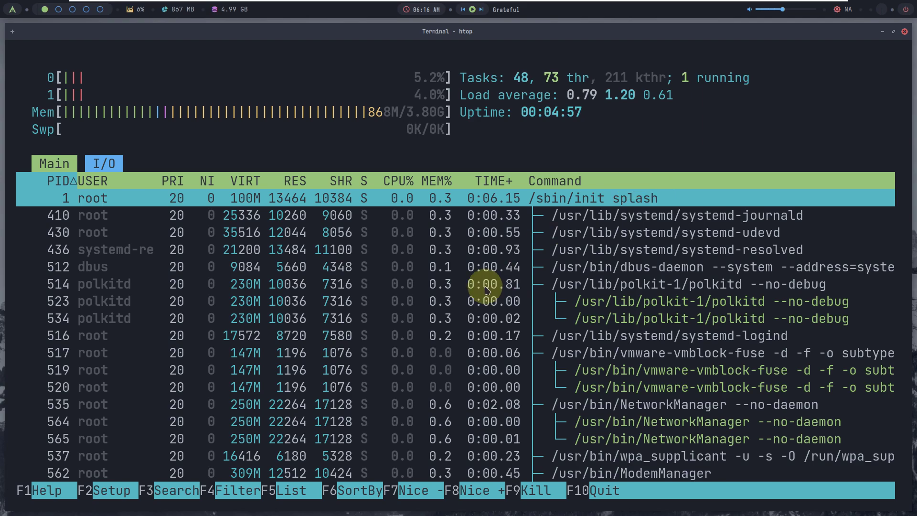
scroll(480, 257, down, 2)
scroll(479, 256, down, 8)
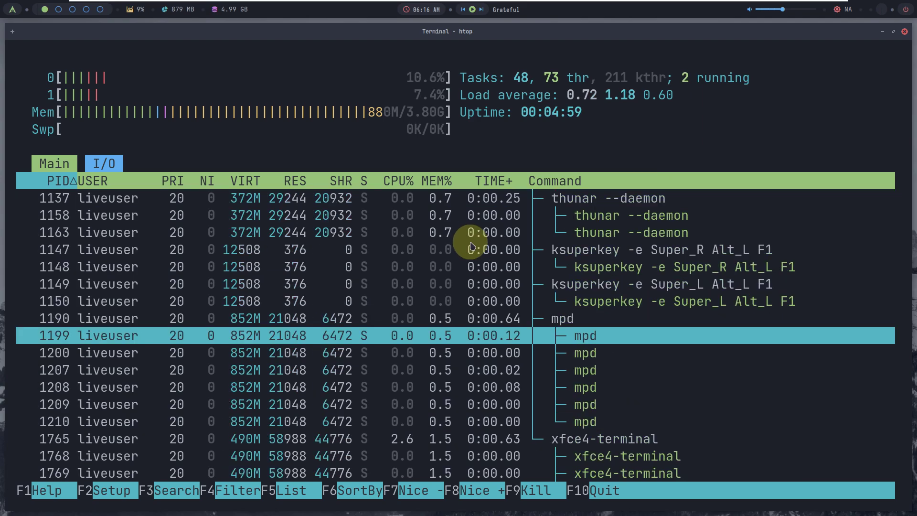
scroll(456, 234, up, 10)
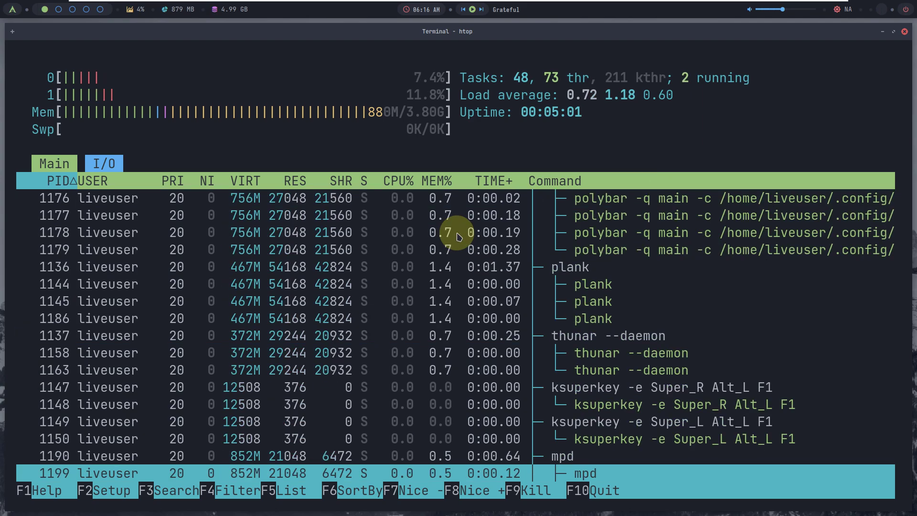
scroll(453, 232, up, 3)
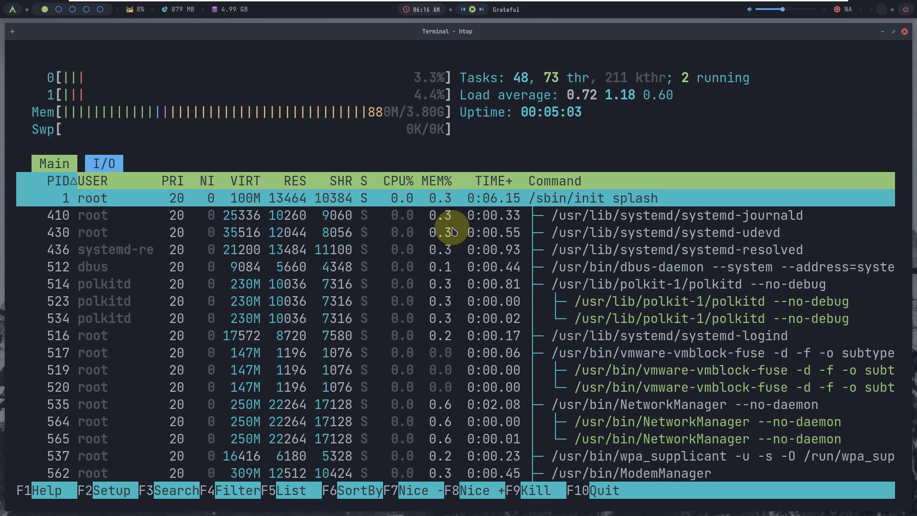
scroll(453, 232, down, 10)
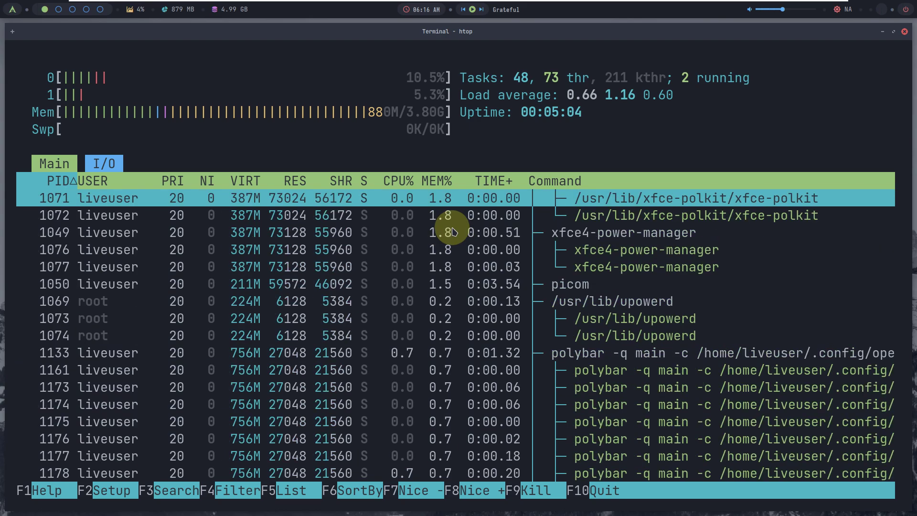
scroll(454, 232, down, 1)
scroll(453, 232, up, 10)
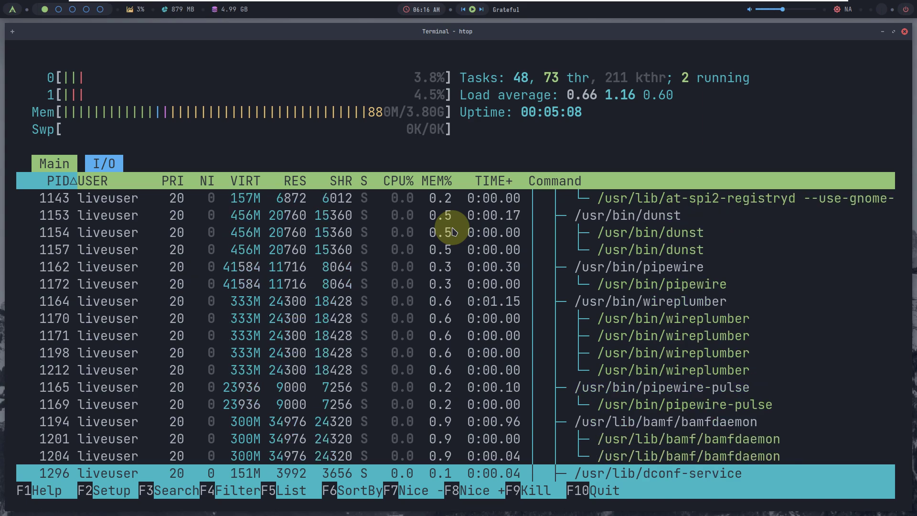
scroll(452, 231, down, 10)
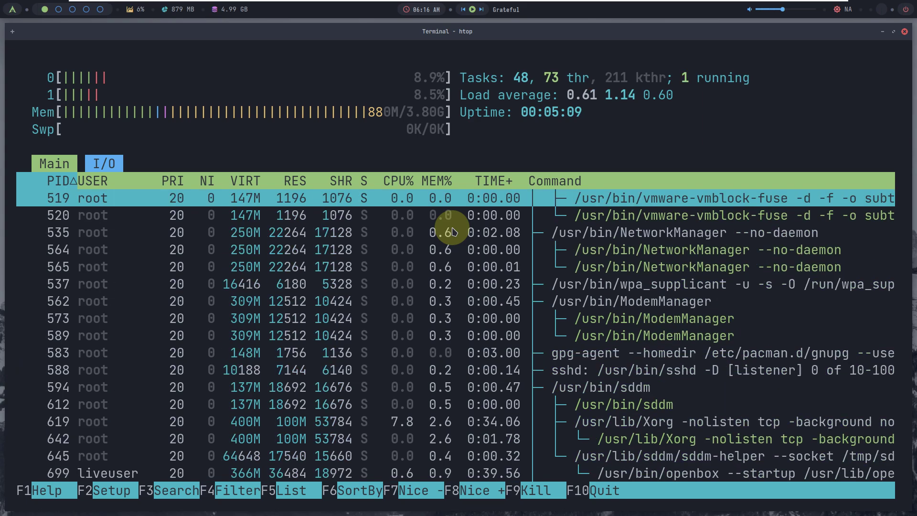
scroll(453, 231, down, 1)
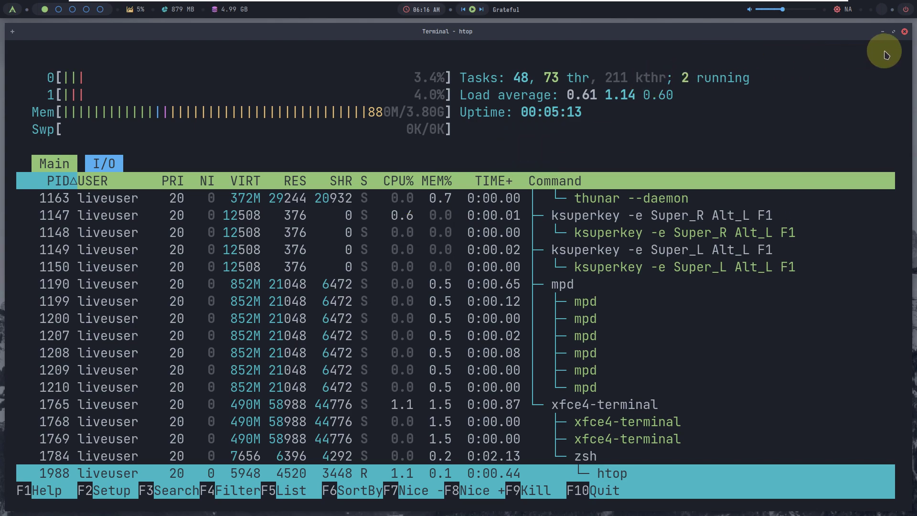
click(904, 32)
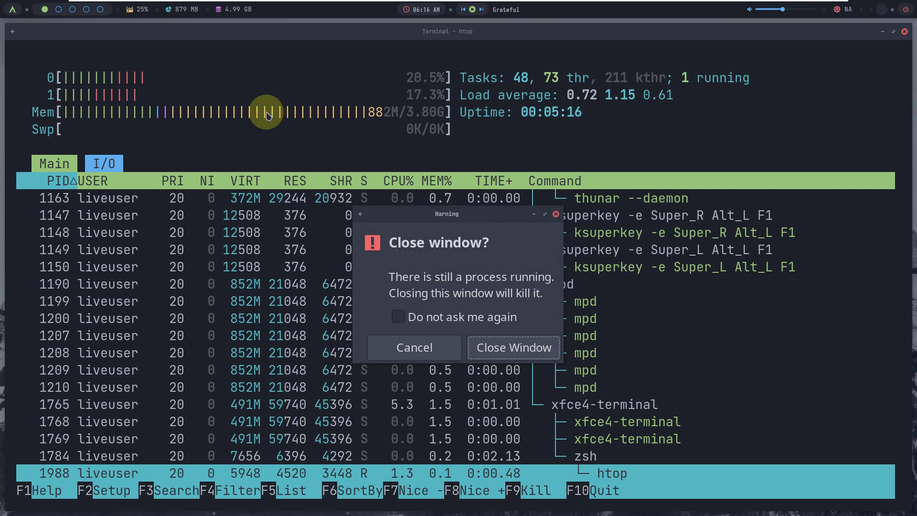
click(501, 351)
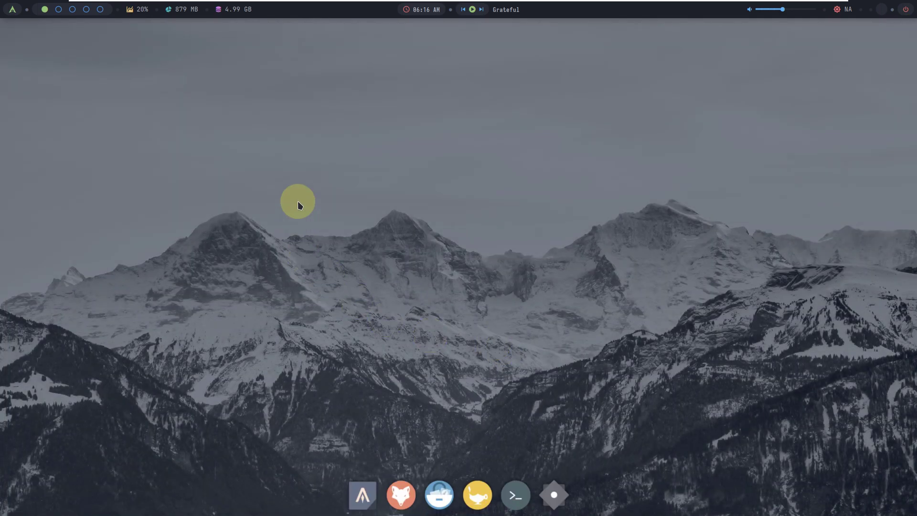
Step: Browse the desktop menu's submenus and launch Thunar File Manager from Applications > System
right_click(296, 153)
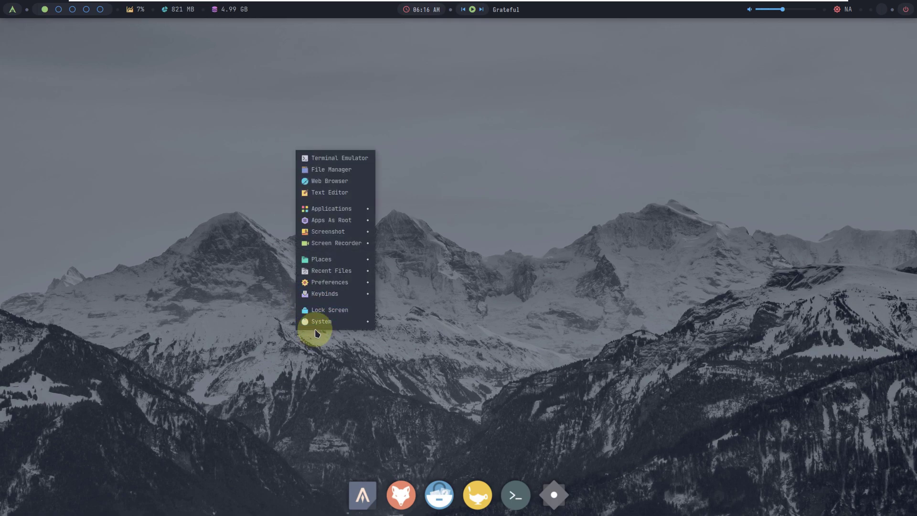
mouse_move(319, 323)
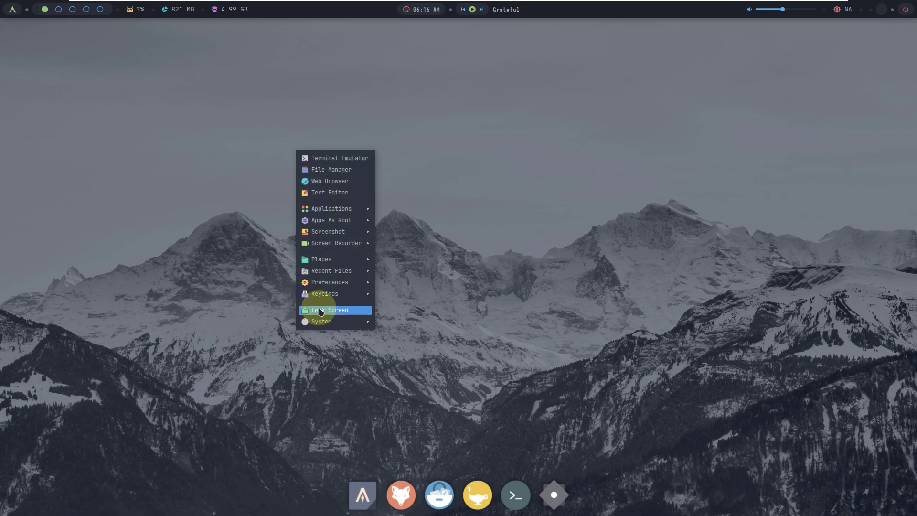
mouse_move(323, 289)
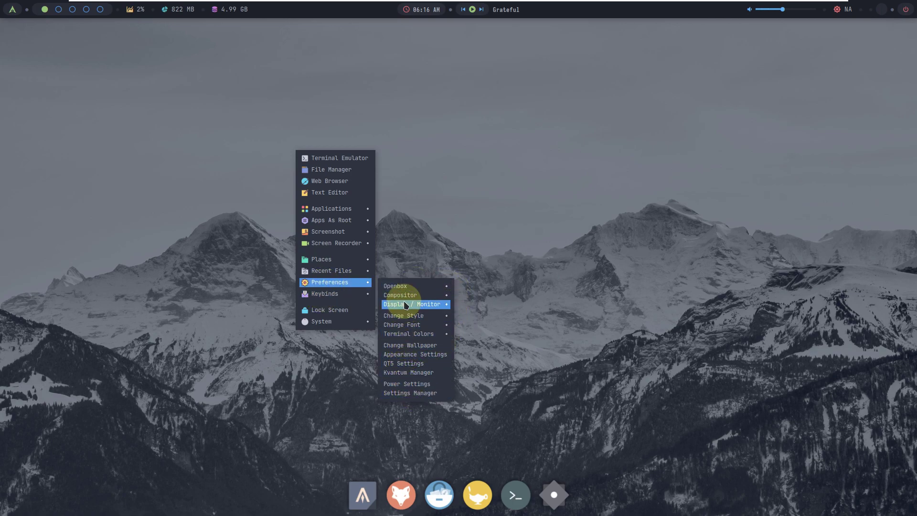
mouse_move(403, 287)
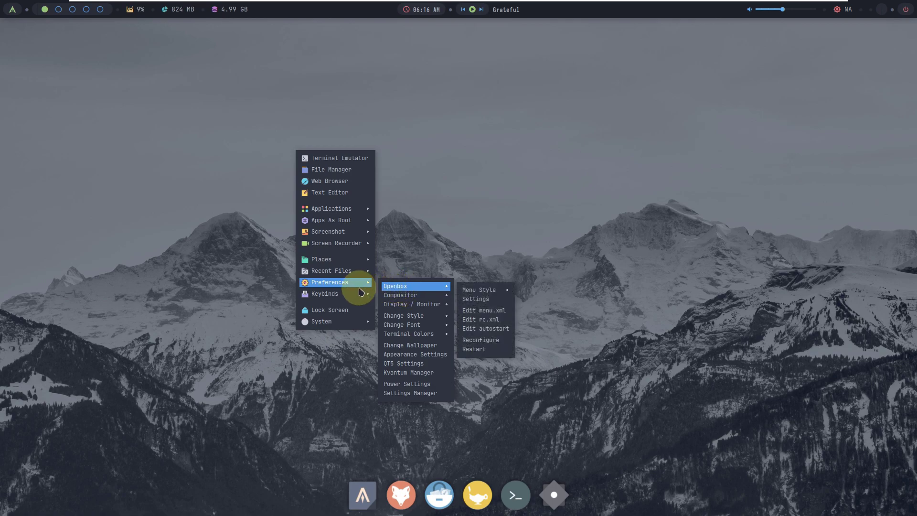
mouse_move(342, 276)
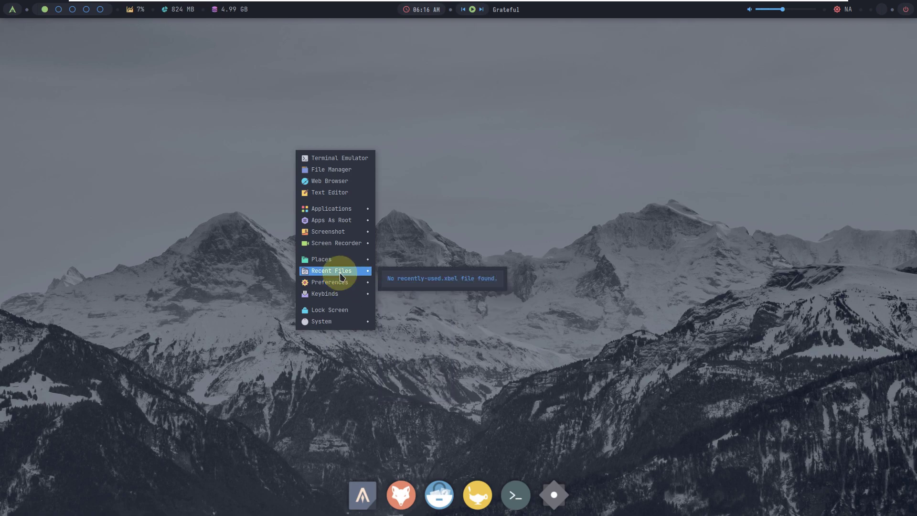
mouse_move(330, 239)
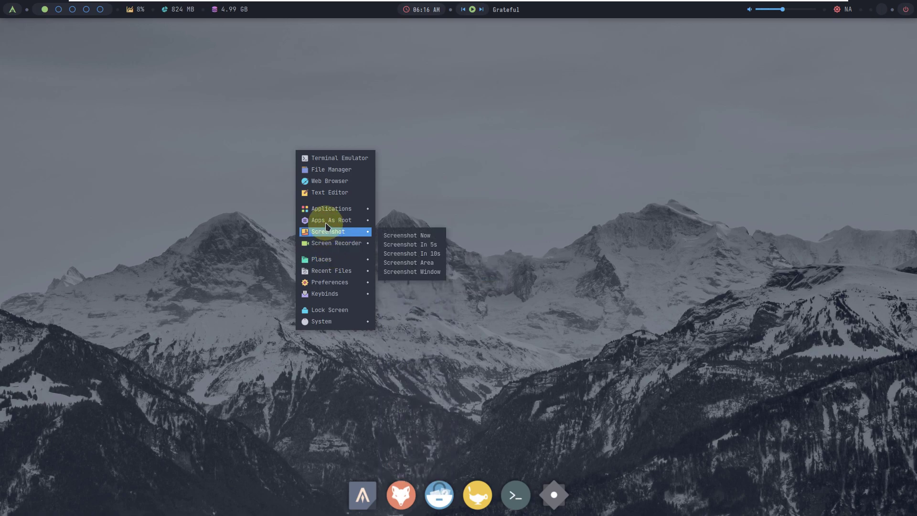
mouse_move(326, 221)
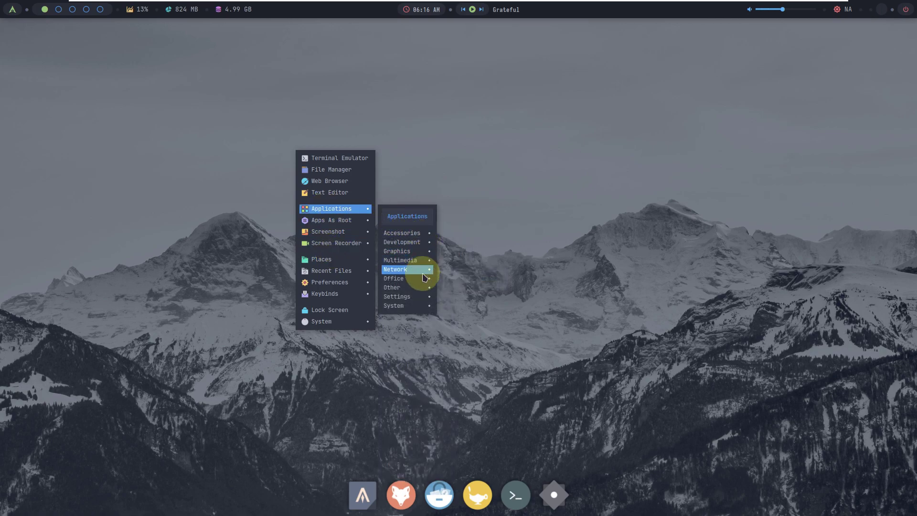
mouse_move(414, 305)
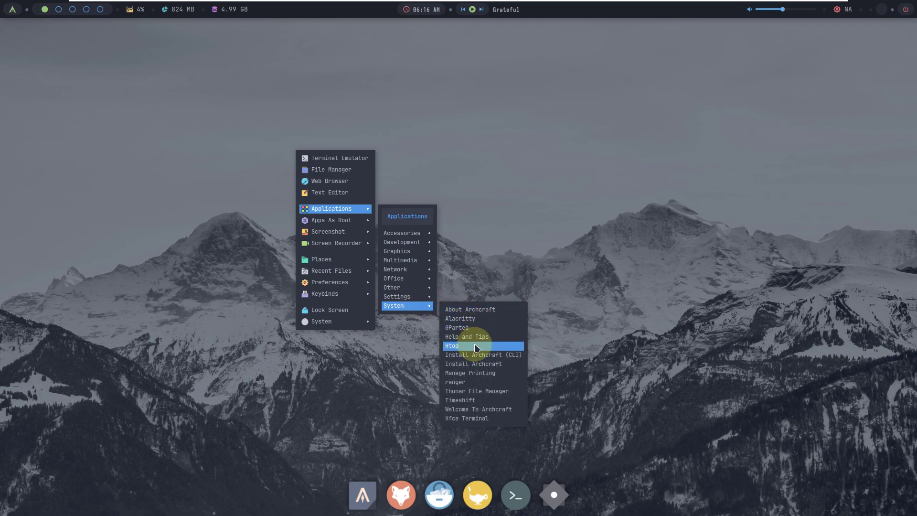
click(477, 393)
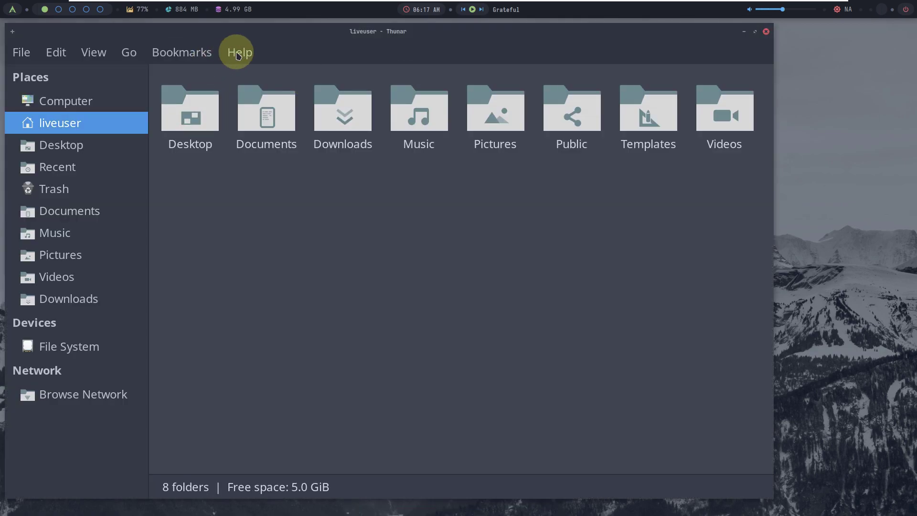
Step: View Thunar's About dialog showing version 4.18.1, close it, then close Thunar
click(241, 54)
click(258, 104)
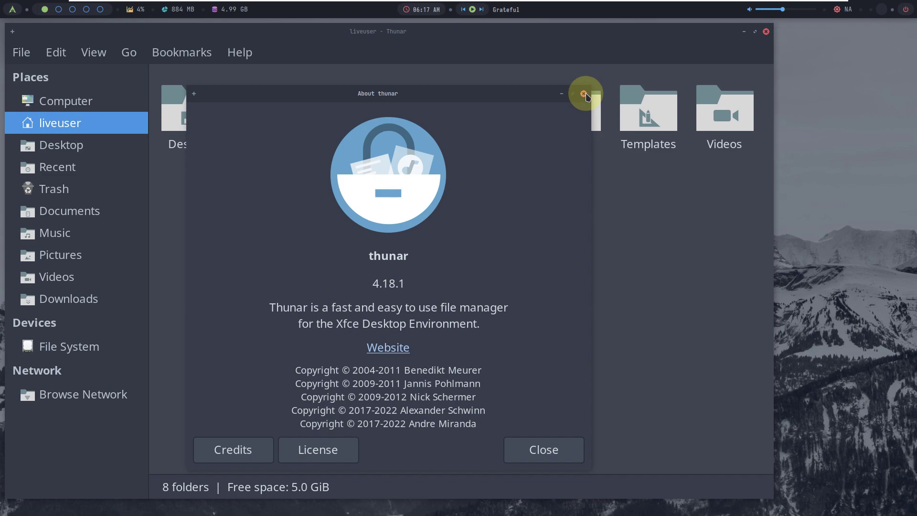
drag(409, 284, 335, 285)
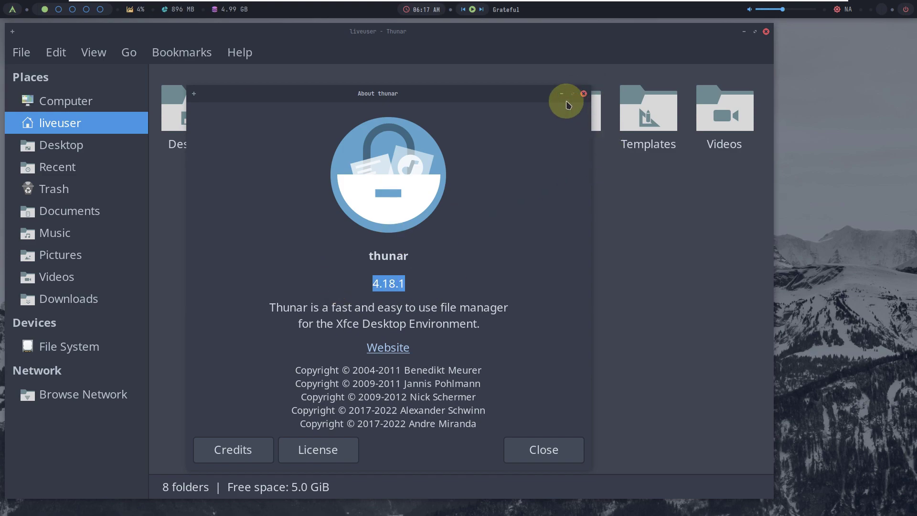
click(583, 93)
click(765, 31)
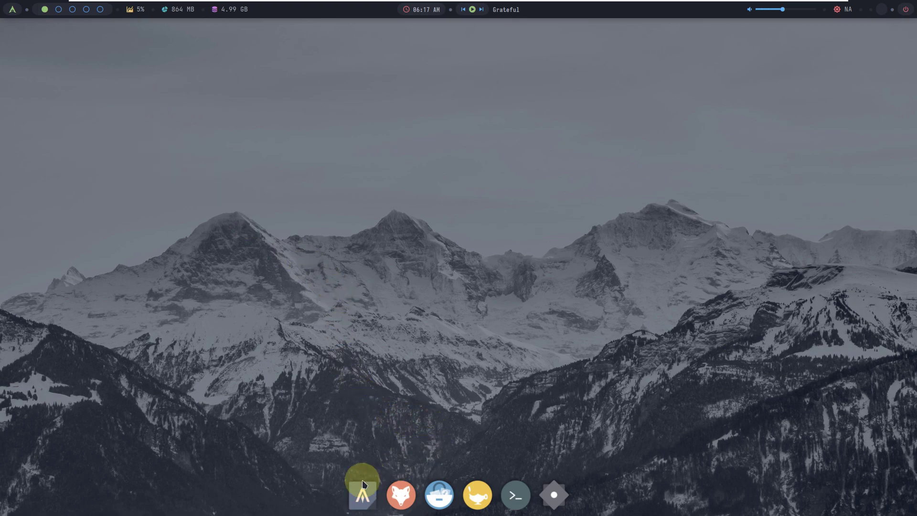
right_click(236, 163)
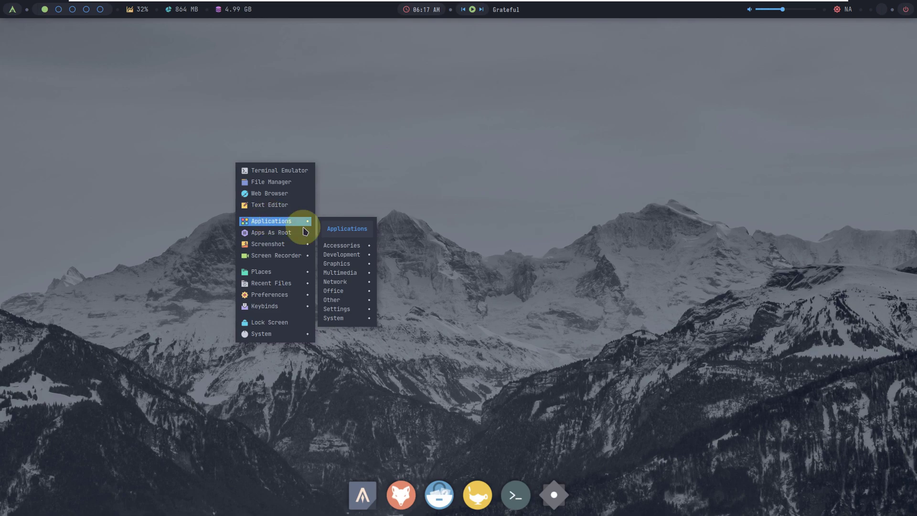
click(393, 249)
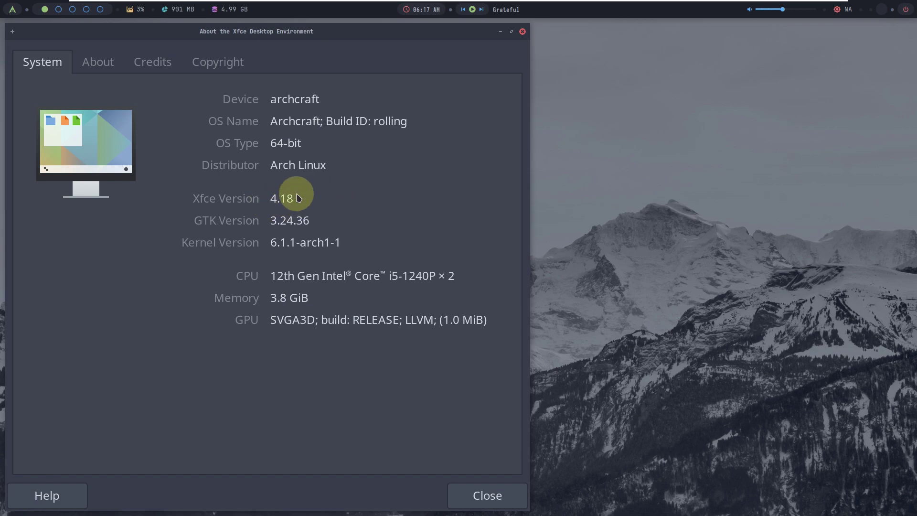
click(522, 33)
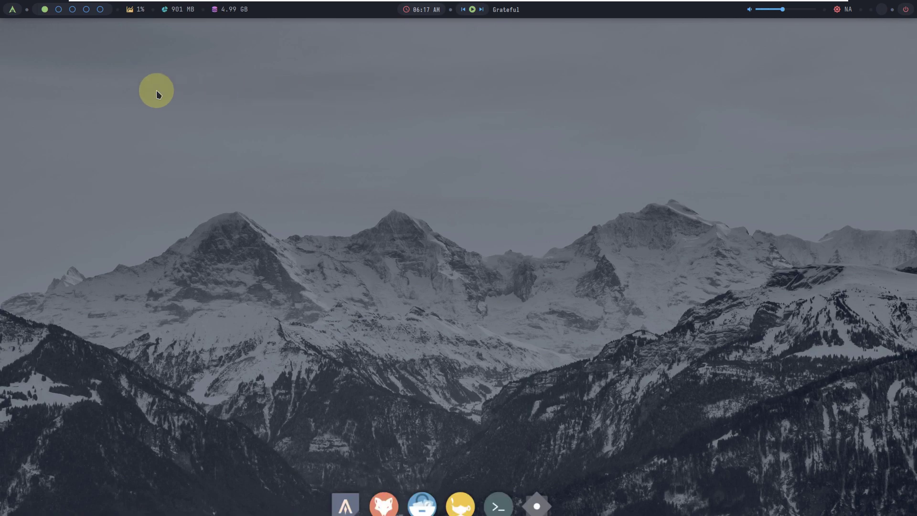
Step: Launch Alacritty from the desktop menu and close it, then reopen the menu at Applications > System
right_click(221, 113)
mouse_move(236, 172)
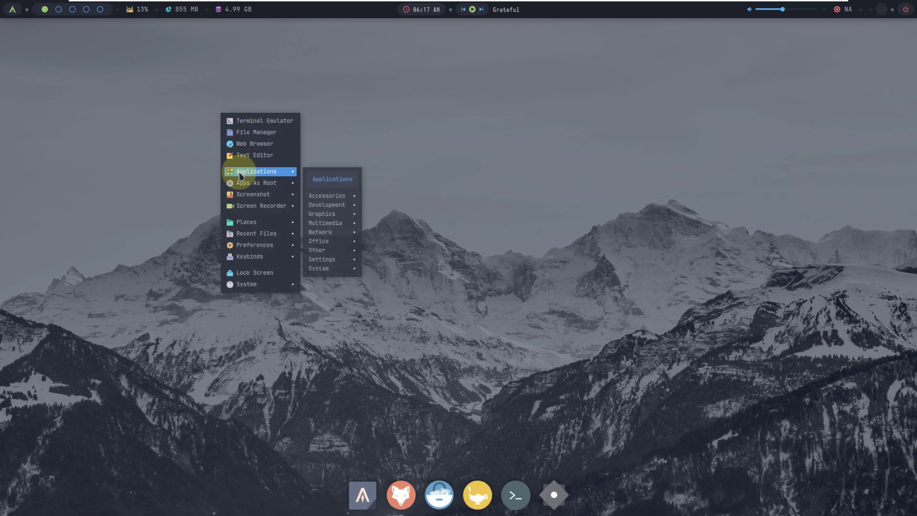
mouse_move(341, 192)
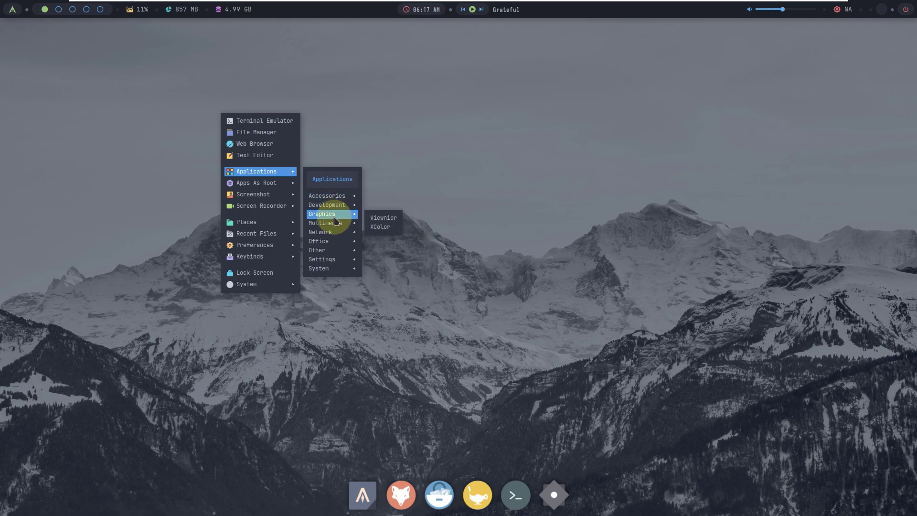
mouse_move(331, 242)
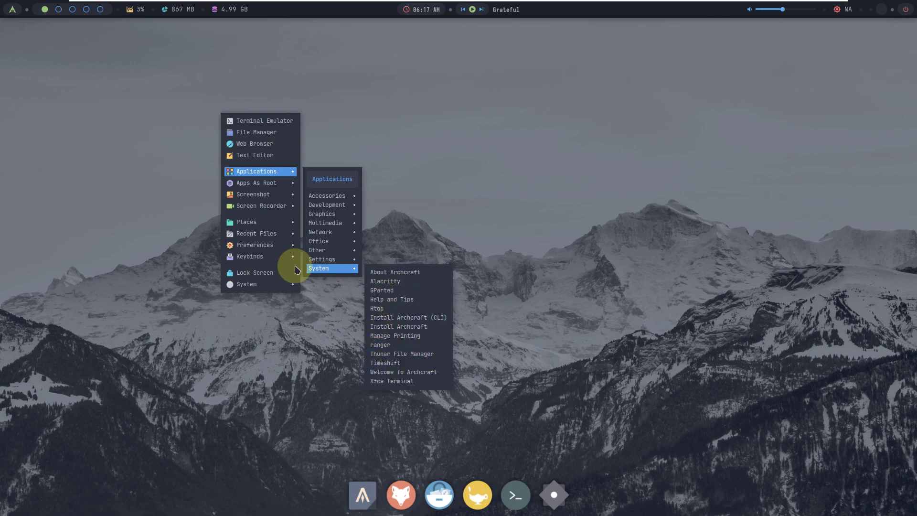
click(398, 282)
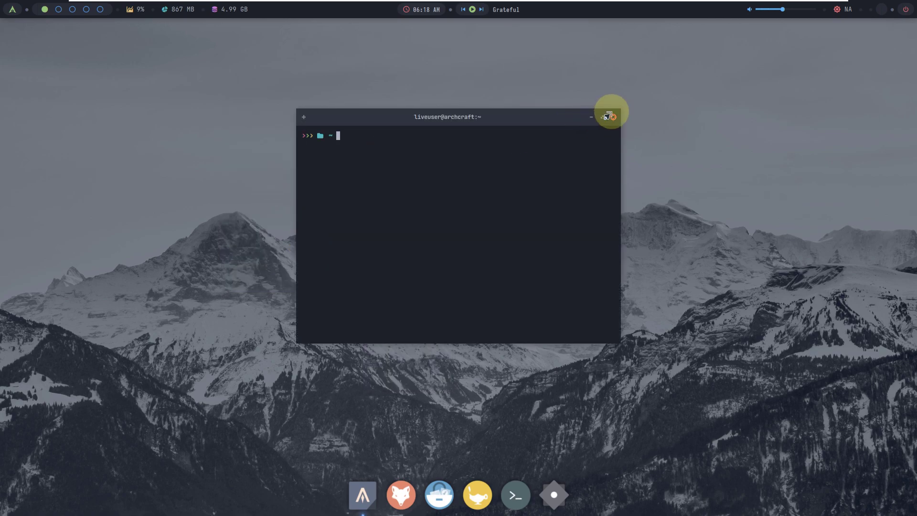
click(613, 116)
right_click(319, 166)
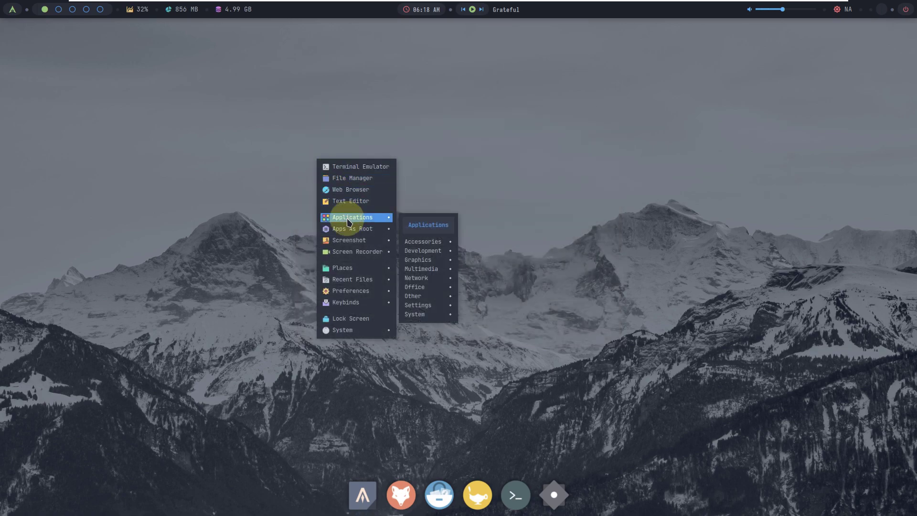
mouse_move(443, 315)
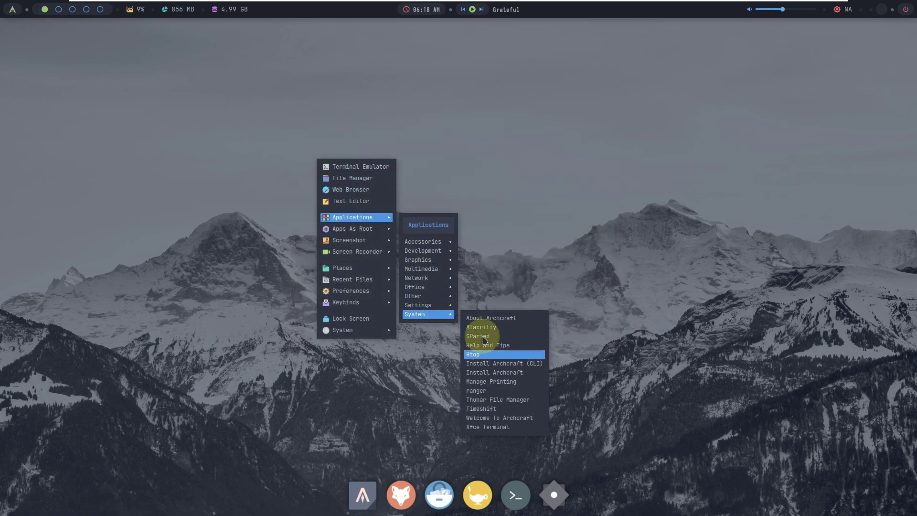
Step: Launch ranger in Alacritty to view the home folders, then close its window
click(486, 391)
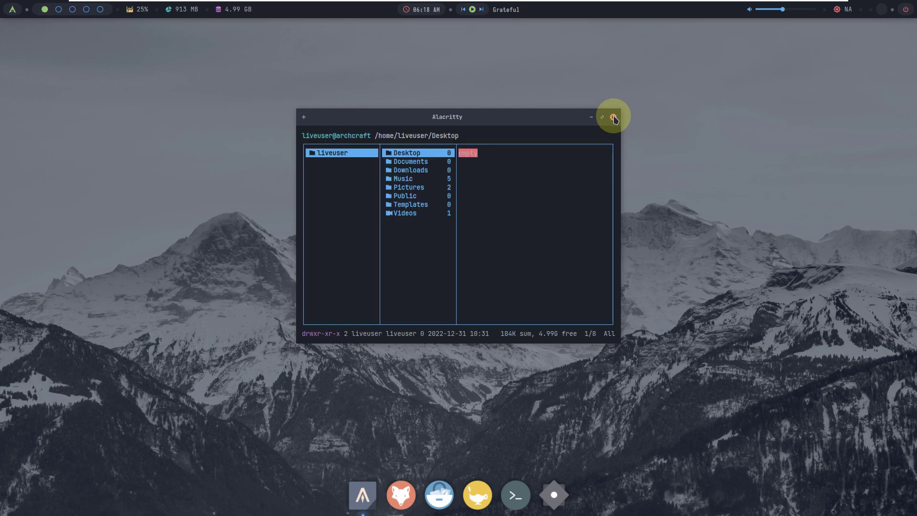
click(613, 117)
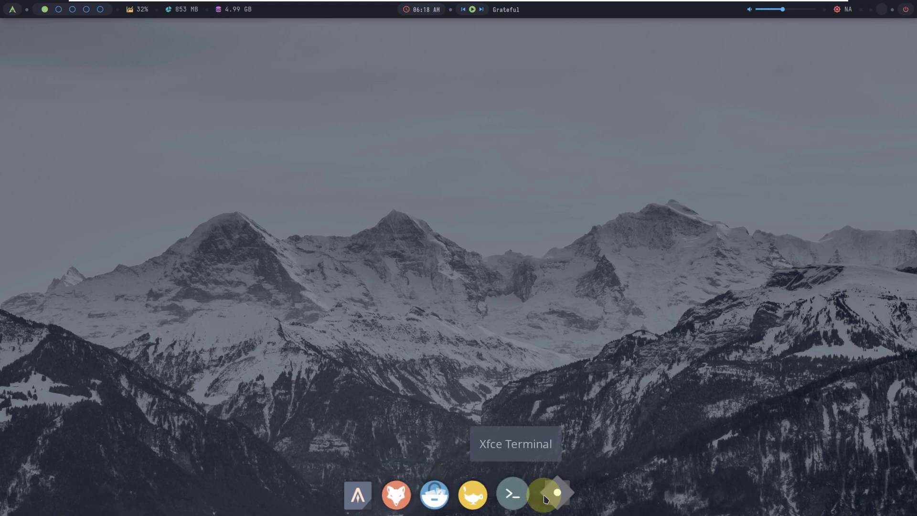
Step: After browsing the Icons, Fonts and Settings tabs, change the Appearance style from Arc-Dark to Adwaita
click(549, 499)
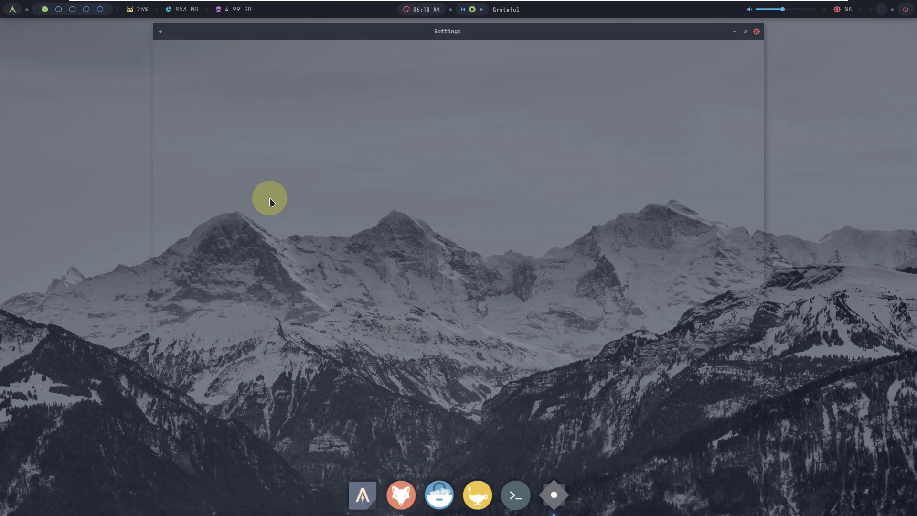
scroll(256, 177, down, 1)
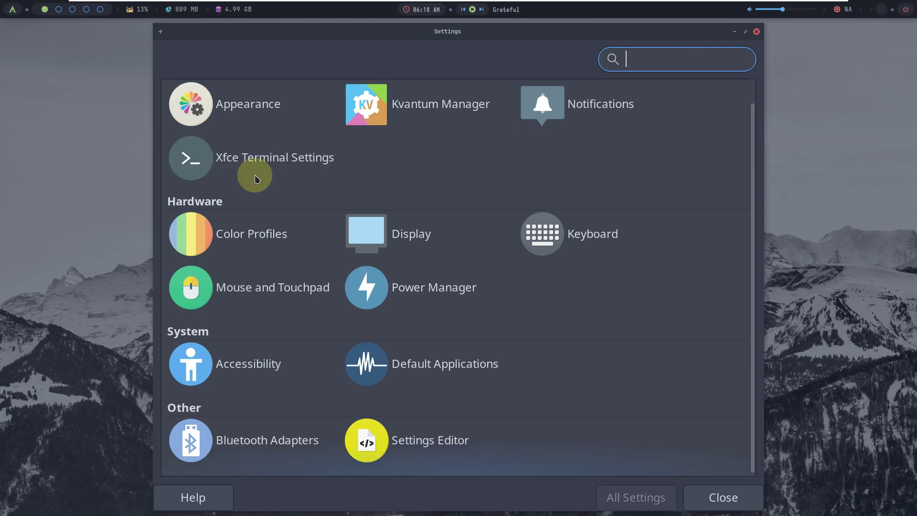
click(244, 109)
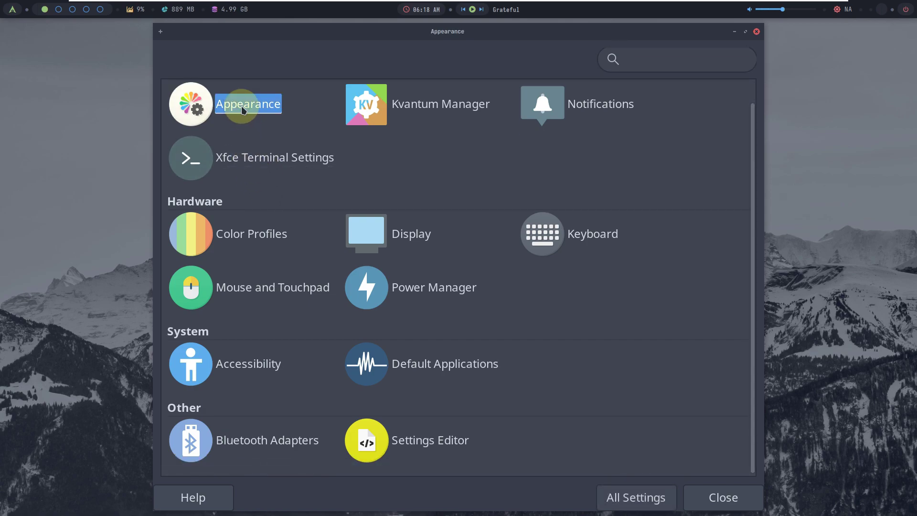
click(242, 66)
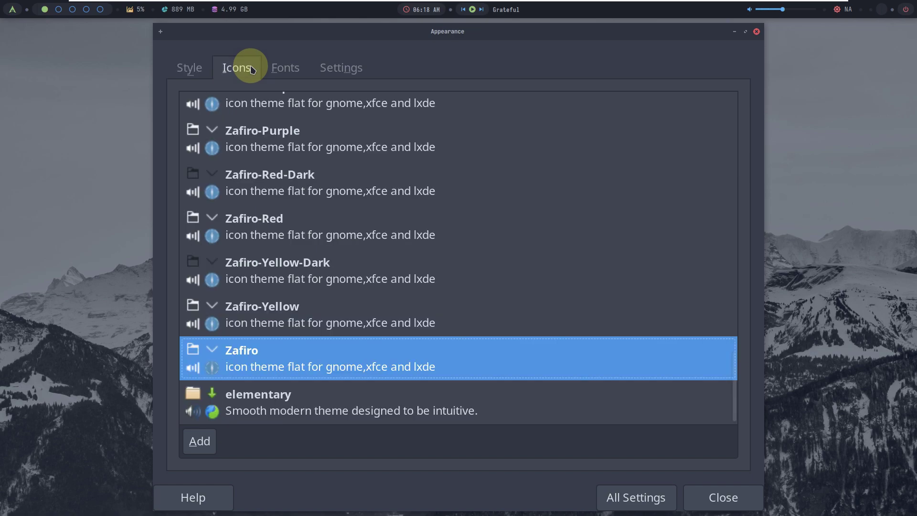
click(282, 67)
click(345, 71)
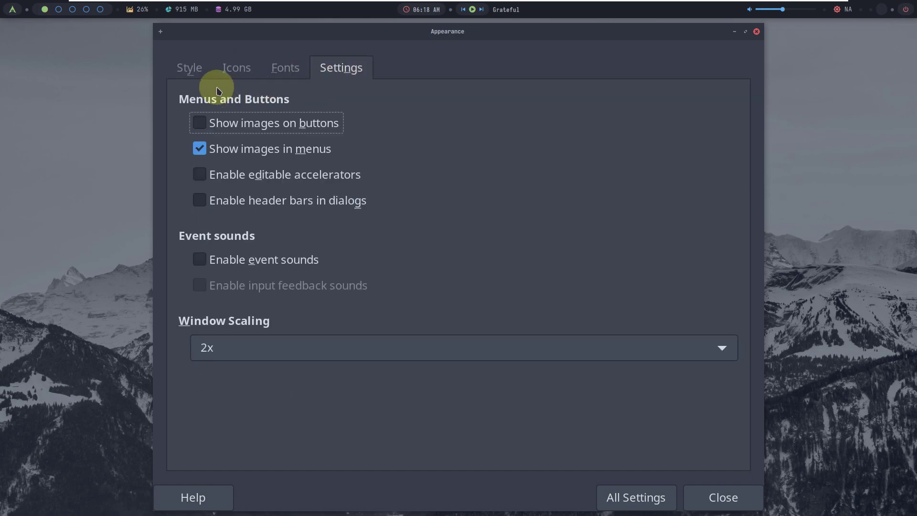
click(189, 68)
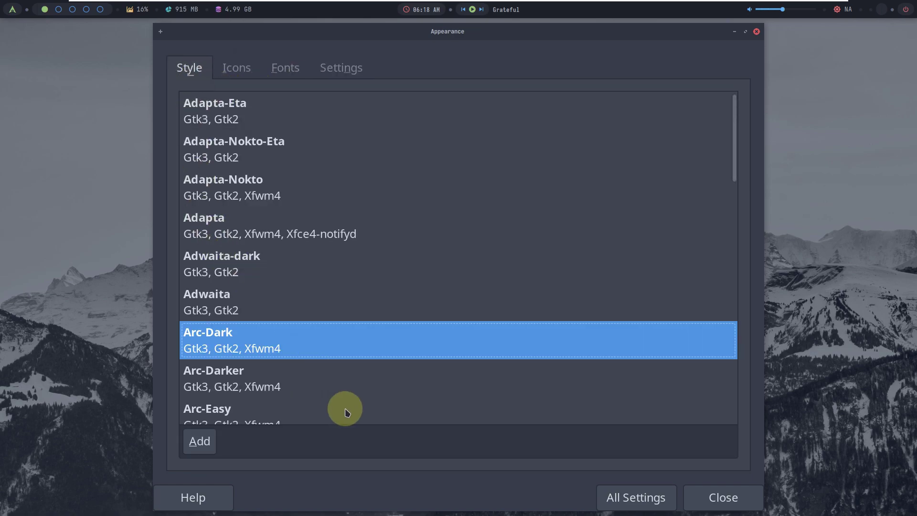
click(213, 299)
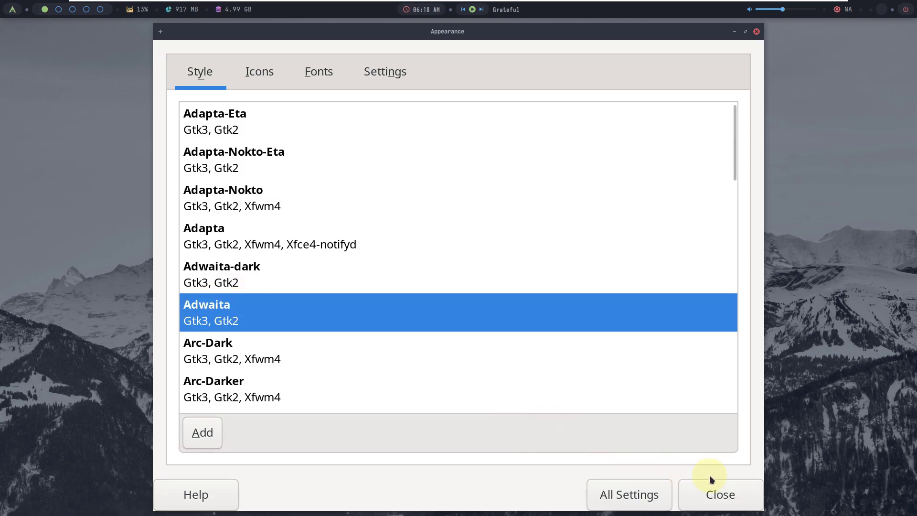
click(716, 492)
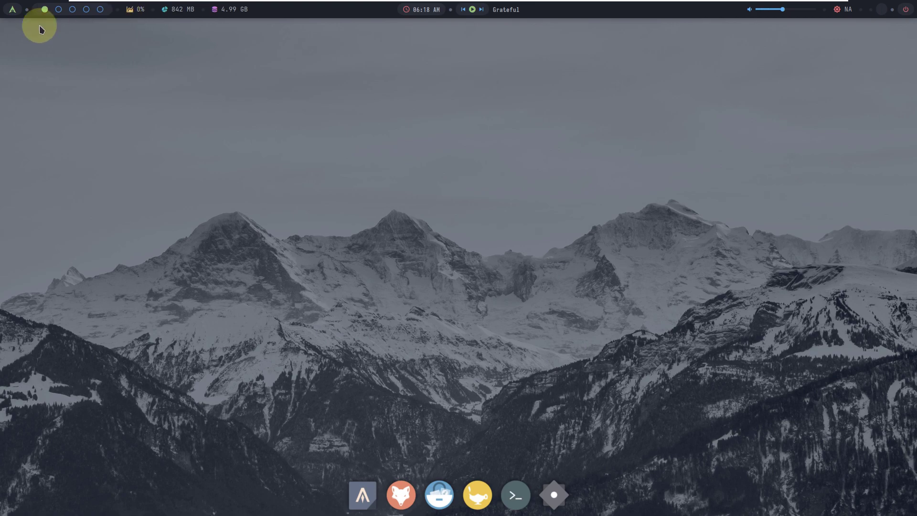
click(16, 14)
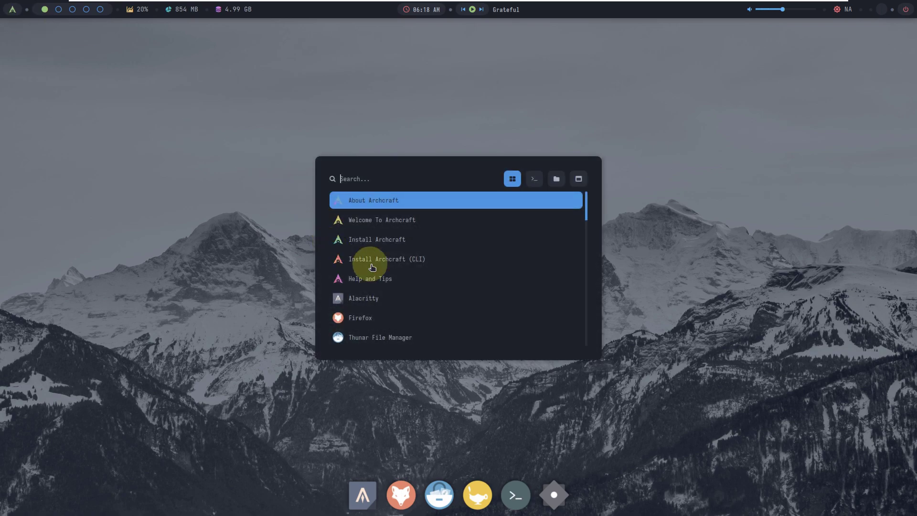
key(Down)
key(Down)
key(Down)
key(Down)
key(Down)
key(Down)
scroll(393, 268, down, 12)
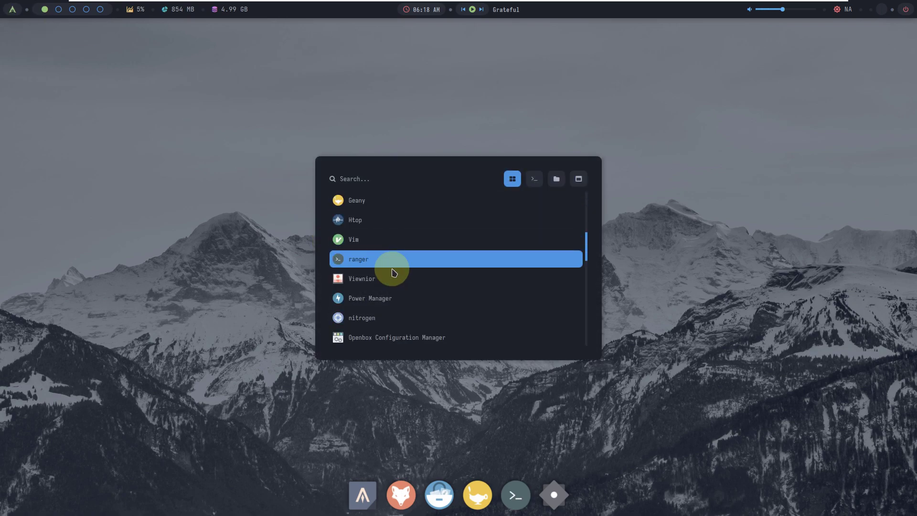
key(Down)
key(Down)
key(Down)
key(Down)
key(Down)
key(Down)
key(Down)
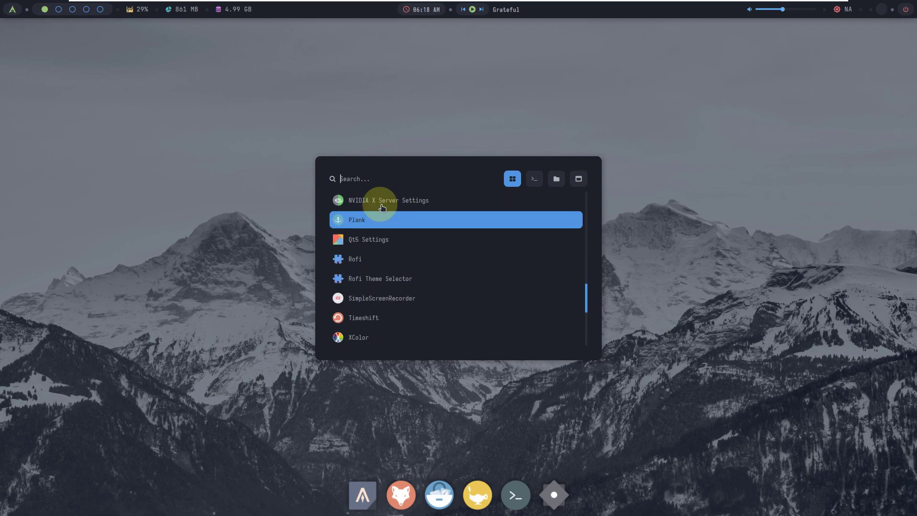
key(Down)
key(Down)
key(Down)
key(Down)
key(Down)
key(Down)
key(Down)
key(Down)
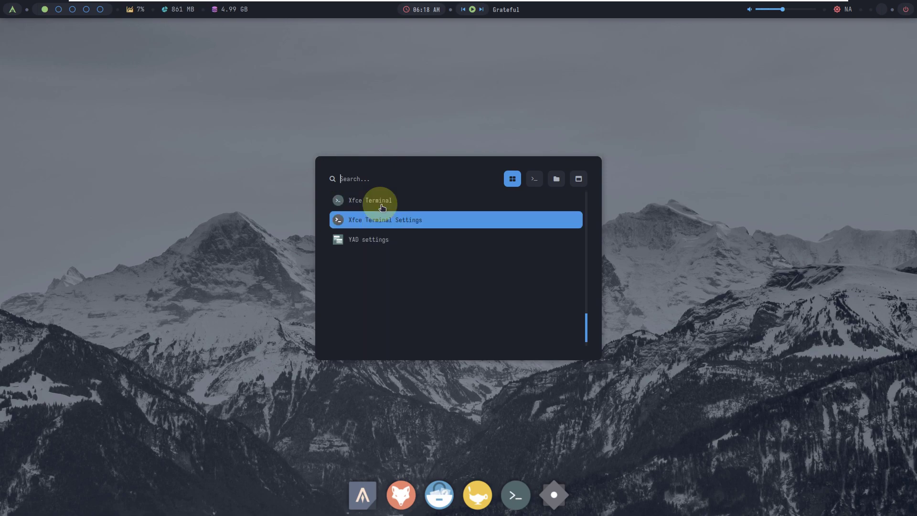
key(Down)
key(Down)
key(Down)
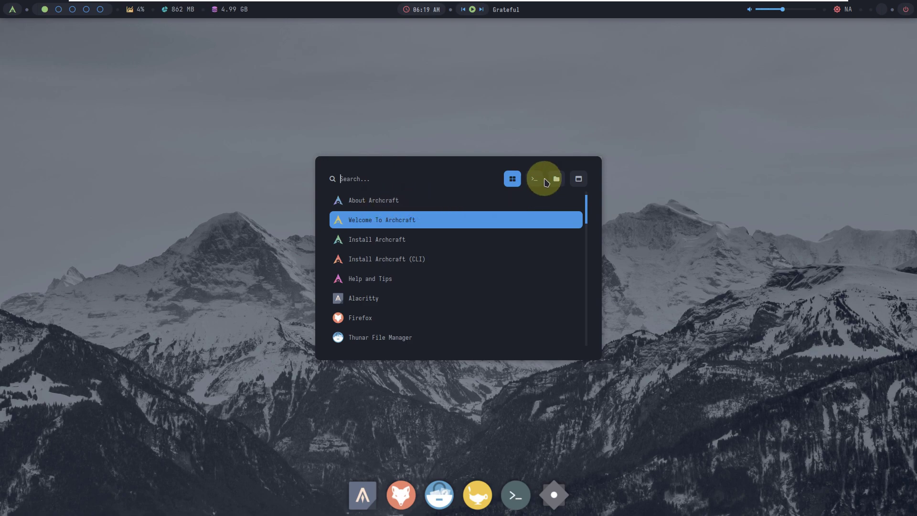
click(677, 424)
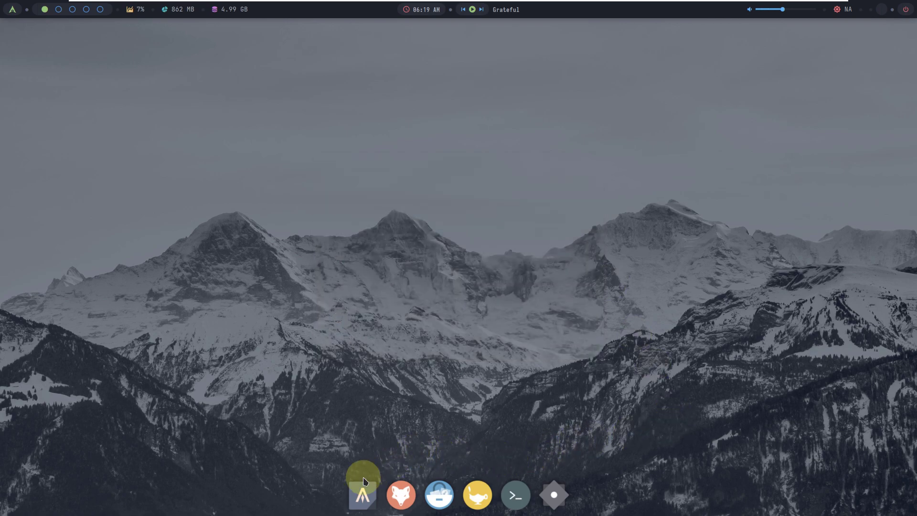
click(401, 494)
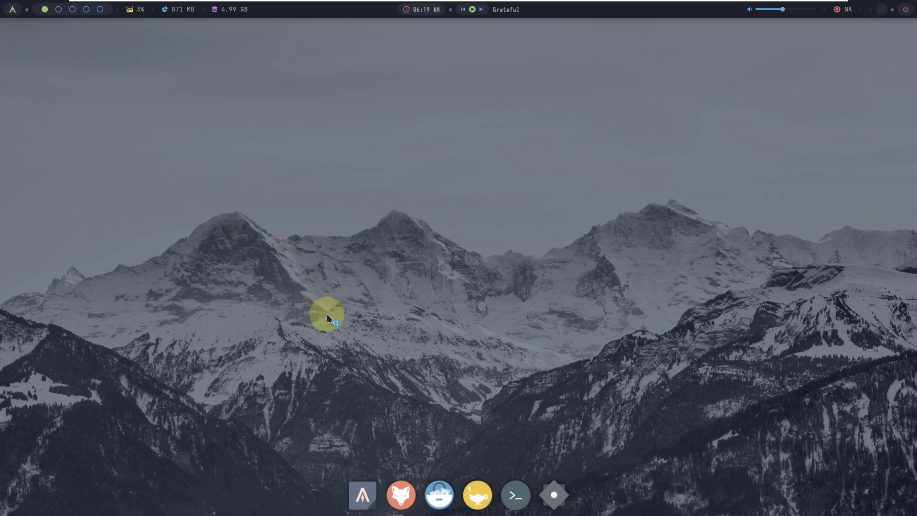
Step: Apply the '2. Beach' style from the desktop menu's Preferences > Change Style list
right_click(246, 145)
mouse_move(272, 215)
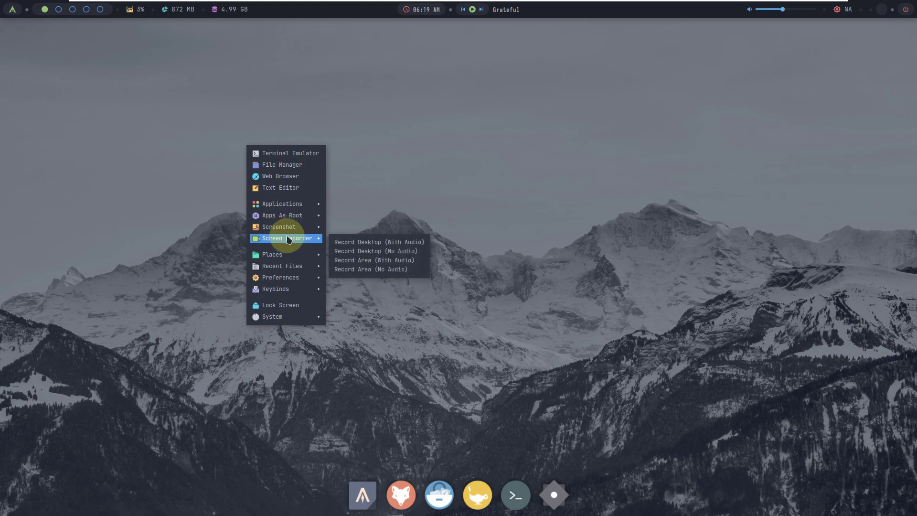
mouse_move(287, 257)
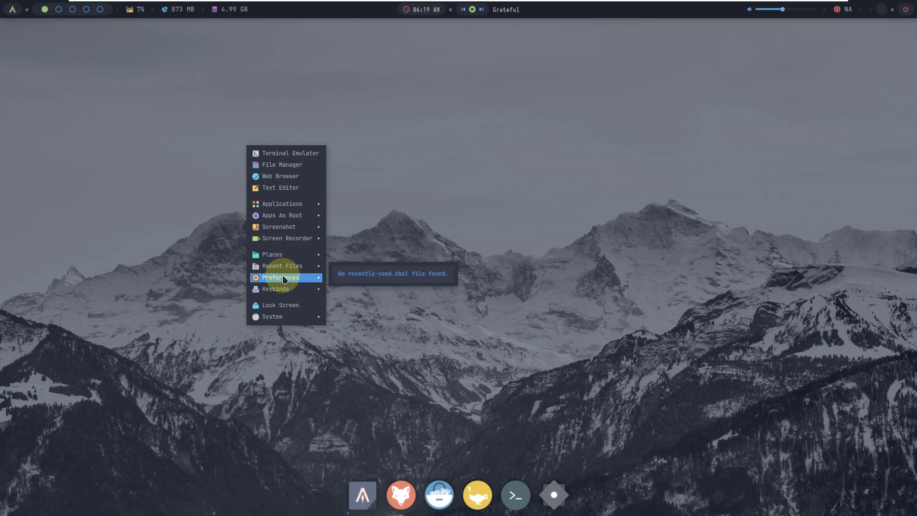
mouse_move(284, 279)
mouse_move(376, 282)
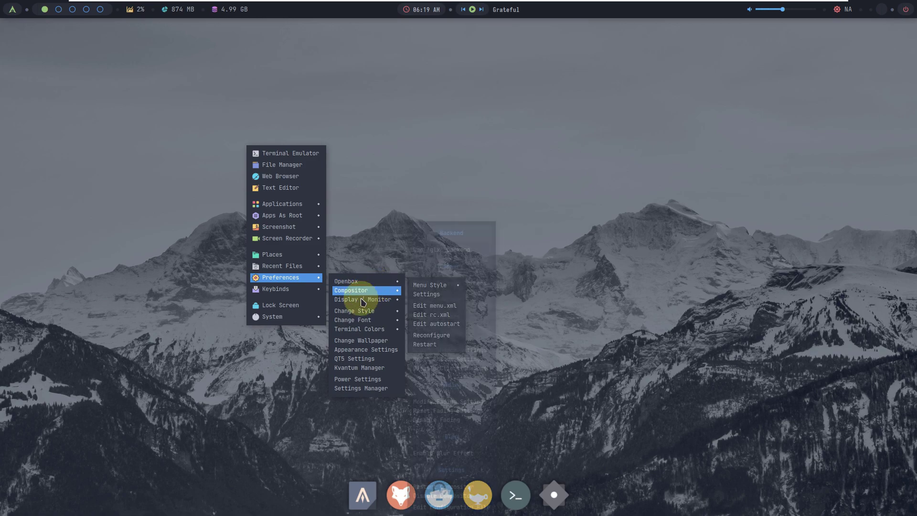
mouse_move(358, 313)
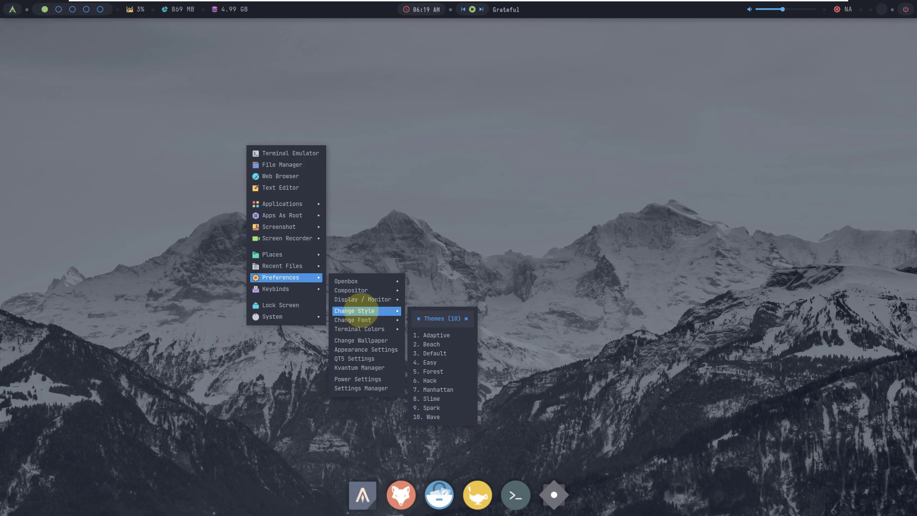
click(443, 347)
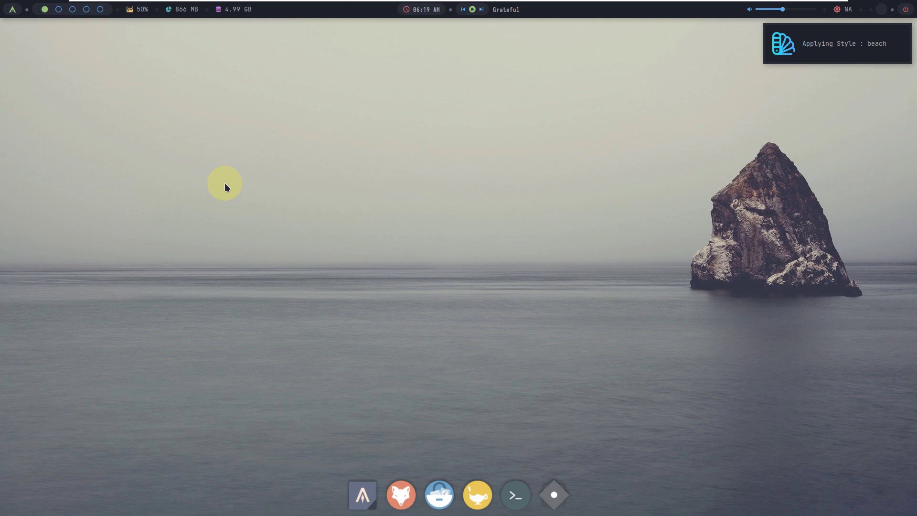
Step: Scroll through the installed apps in the app launcher, then close it
right_click(205, 118)
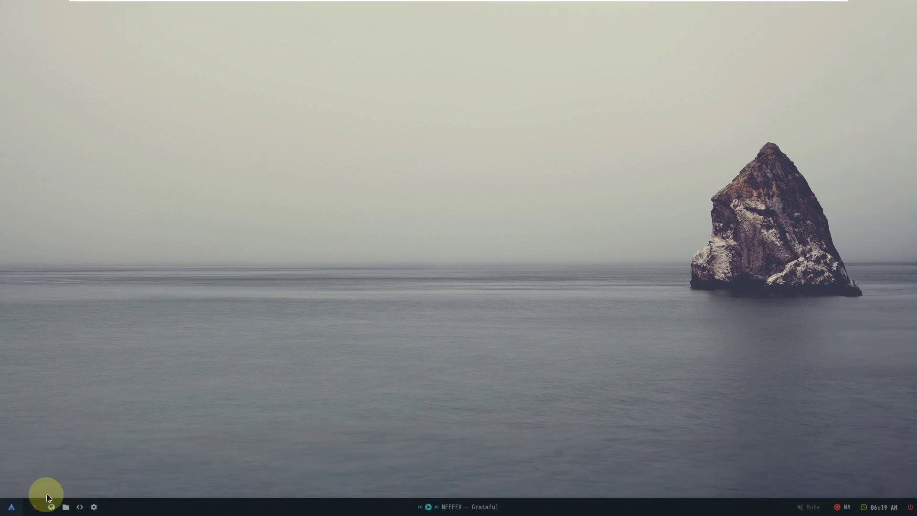
click(11, 507)
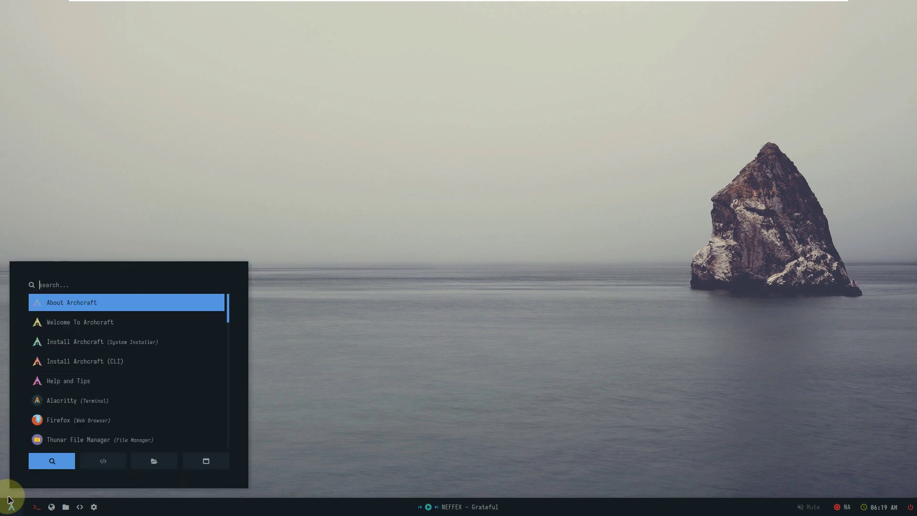
scroll(54, 353, down, 15)
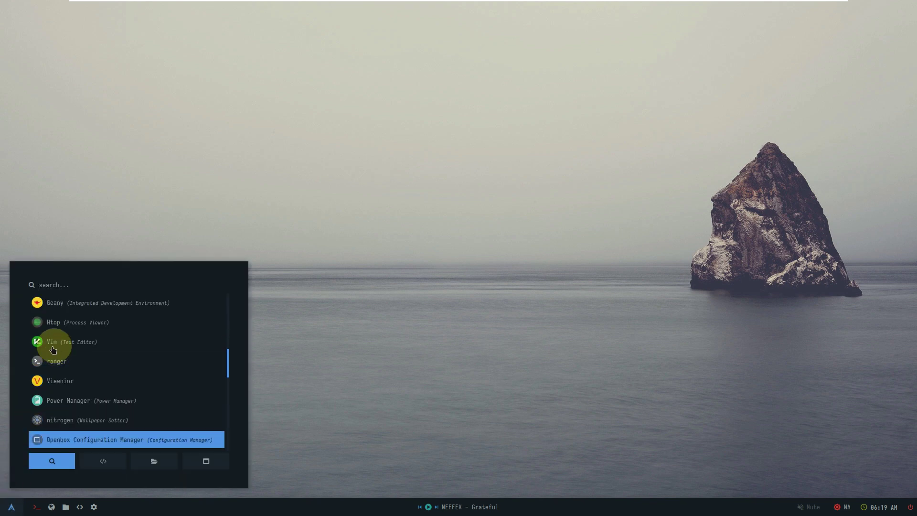
scroll(53, 349, down, 1)
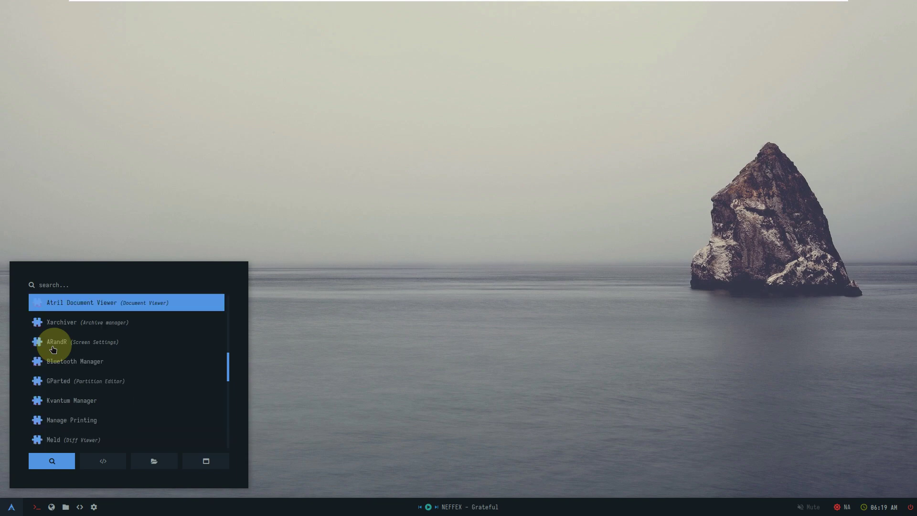
scroll(53, 345, down, 18)
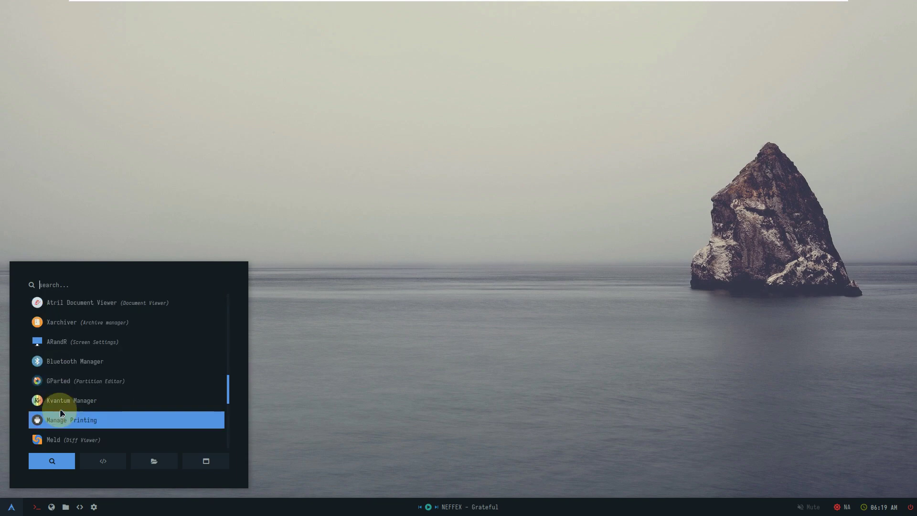
scroll(59, 409, down, 2)
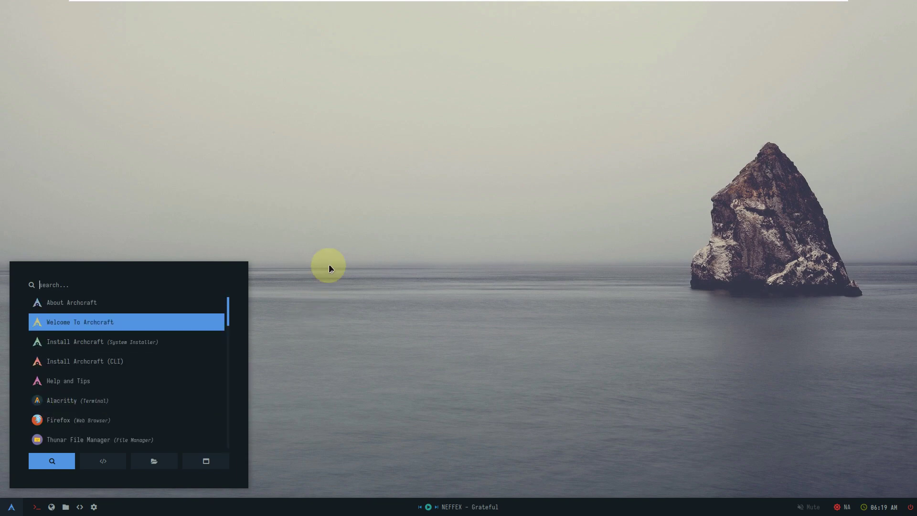
click(328, 264)
Step: Explore the desktop menu's System submenu and Preferences > Openbox options
right_click(258, 156)
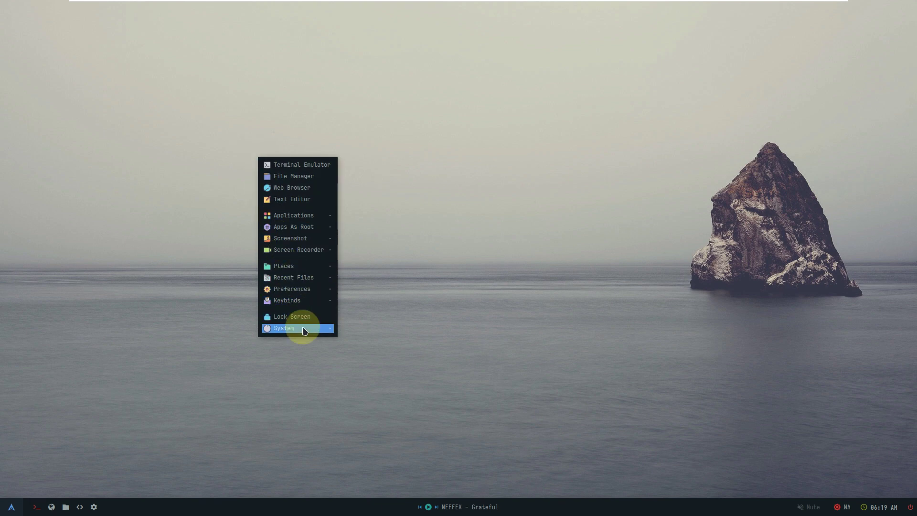
mouse_move(304, 331)
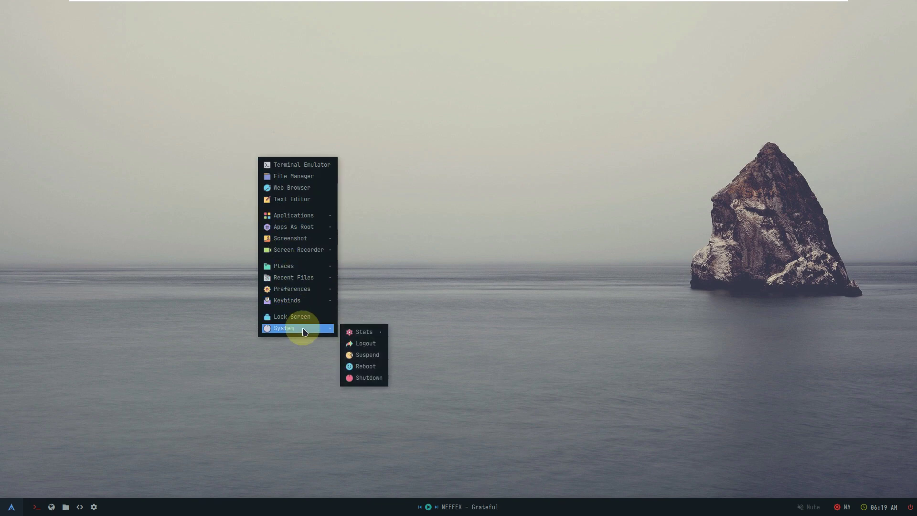
click(357, 330)
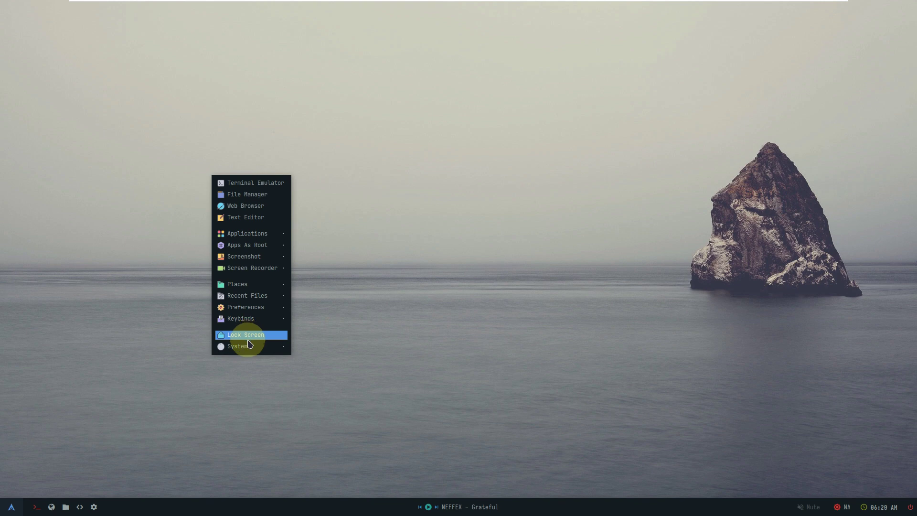
mouse_move(250, 347)
mouse_move(326, 353)
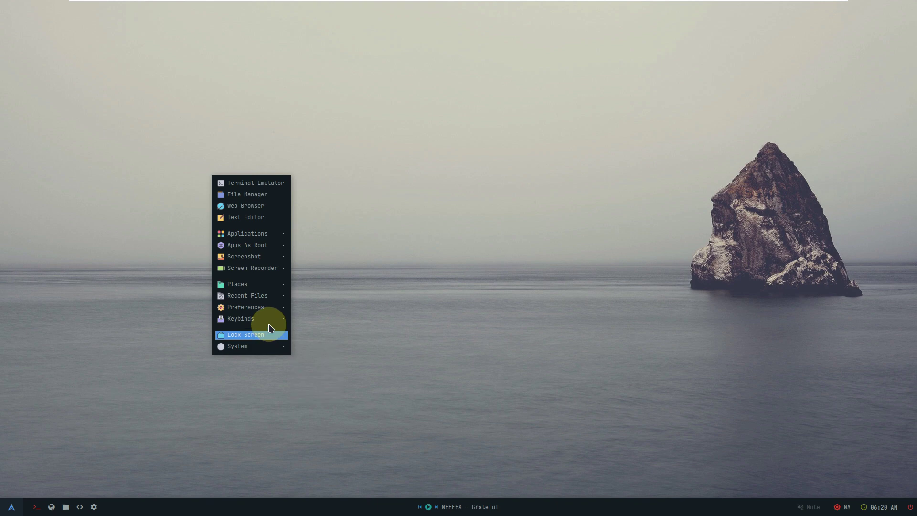
mouse_move(270, 320)
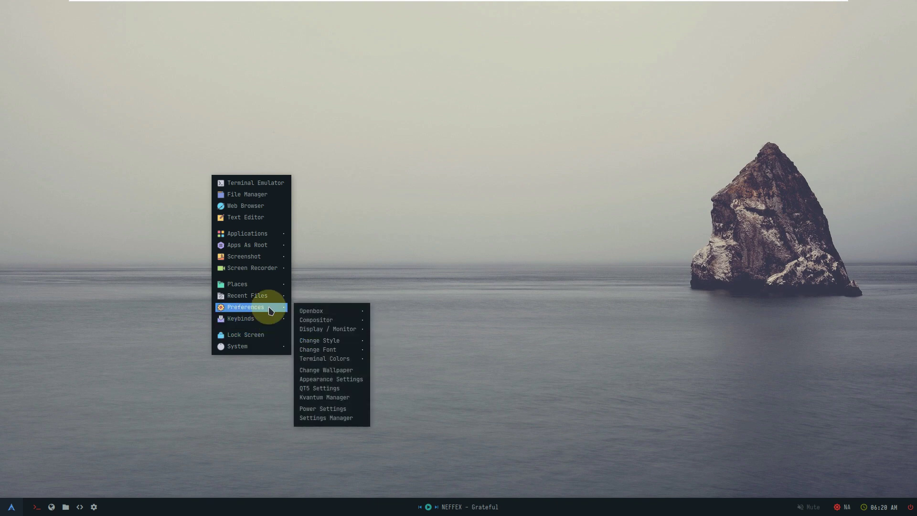
mouse_move(314, 315)
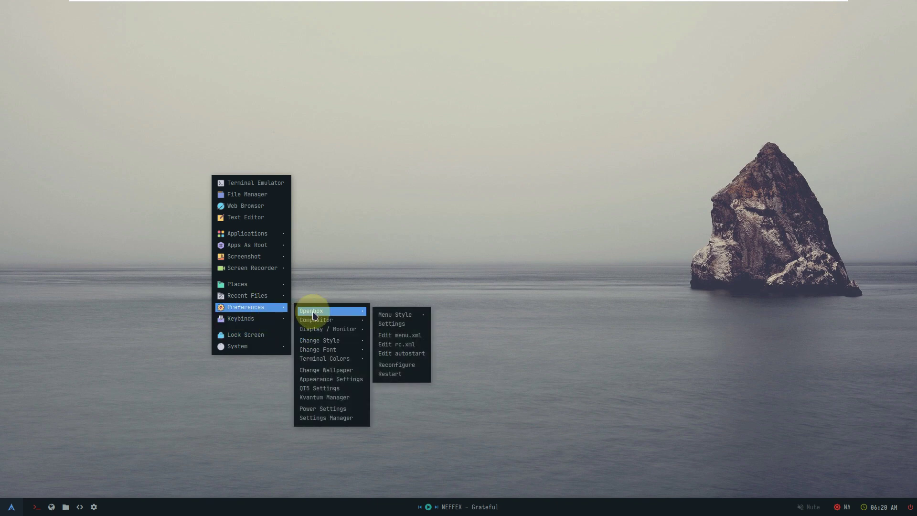
mouse_move(398, 316)
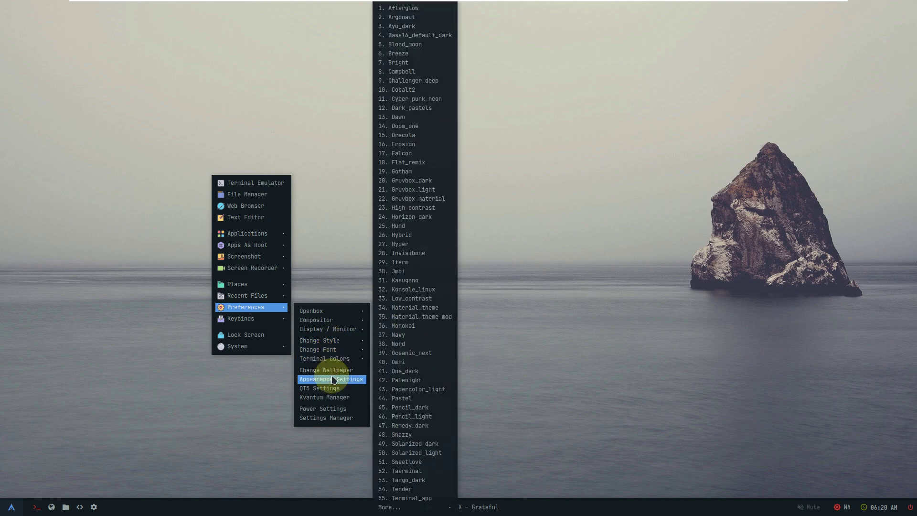
Step: Apply the pink synthwave city-and-palm-trees image as wallpaper in Nitrogen, then close Nitrogen
click(334, 370)
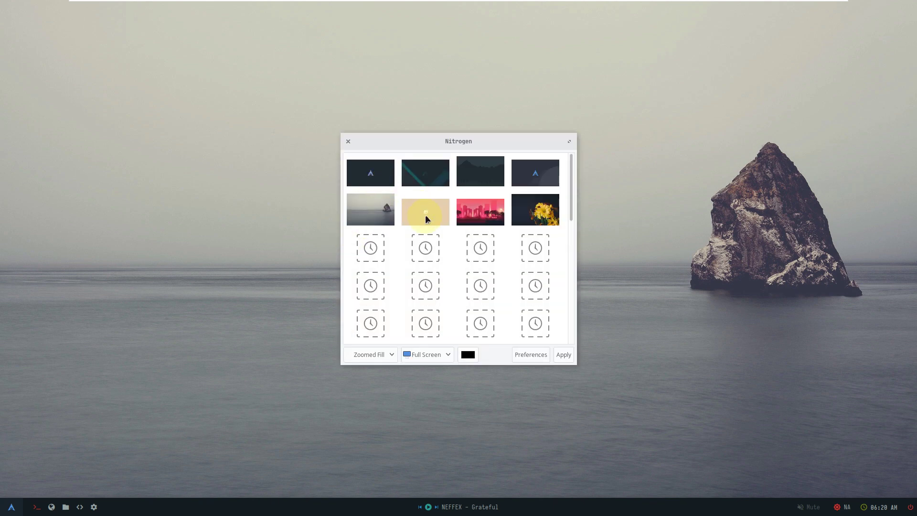
click(476, 215)
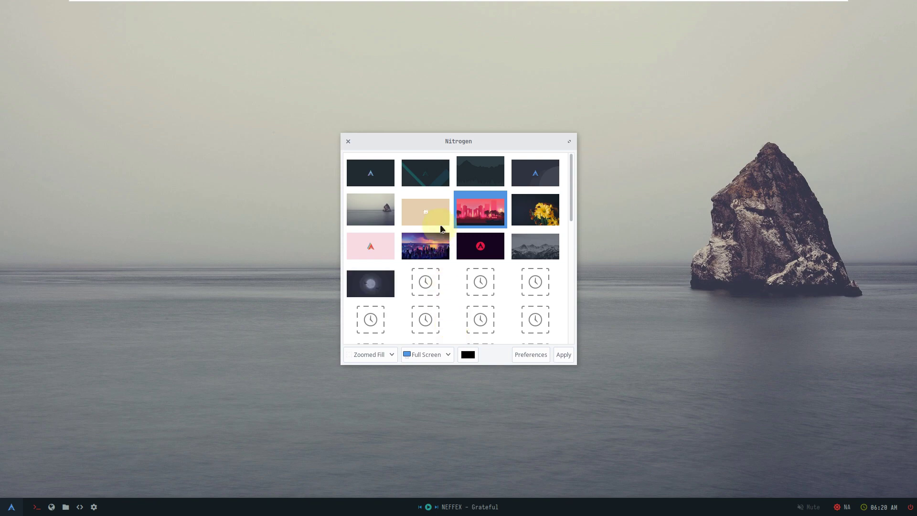
click(563, 354)
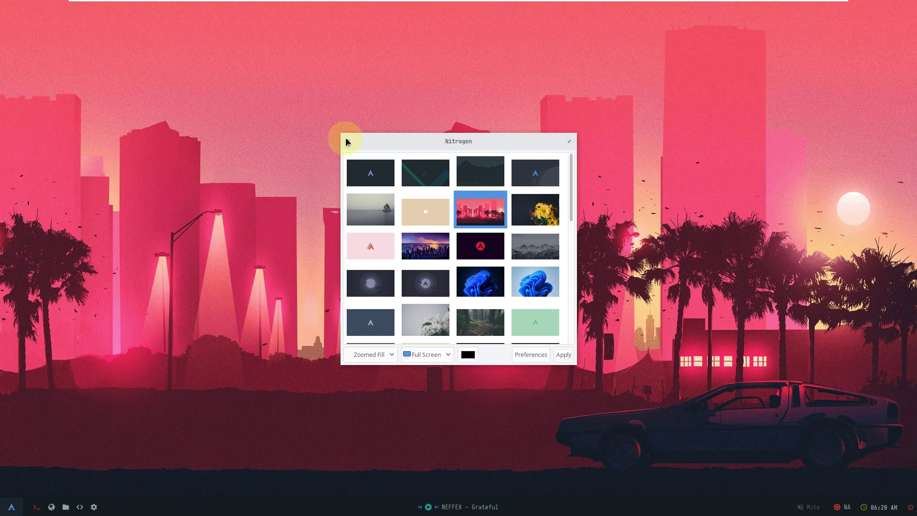
click(348, 140)
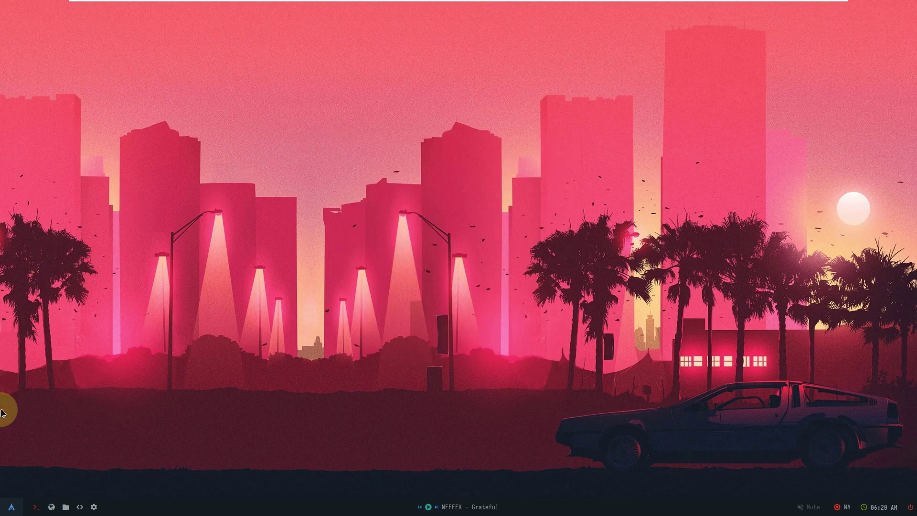
Step: Start Firefox by filtering the launcher for 'fire', then close the mozilla.org/privacy tab
click(13, 505)
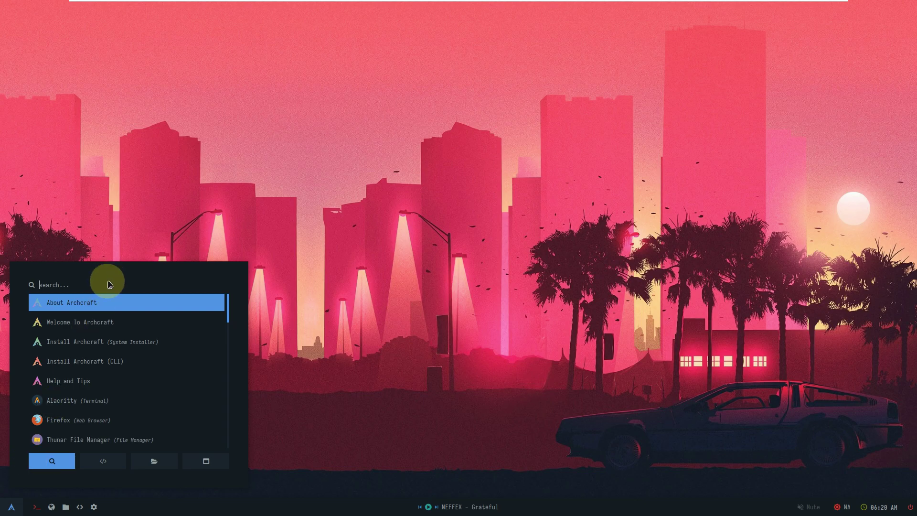
text(fire)
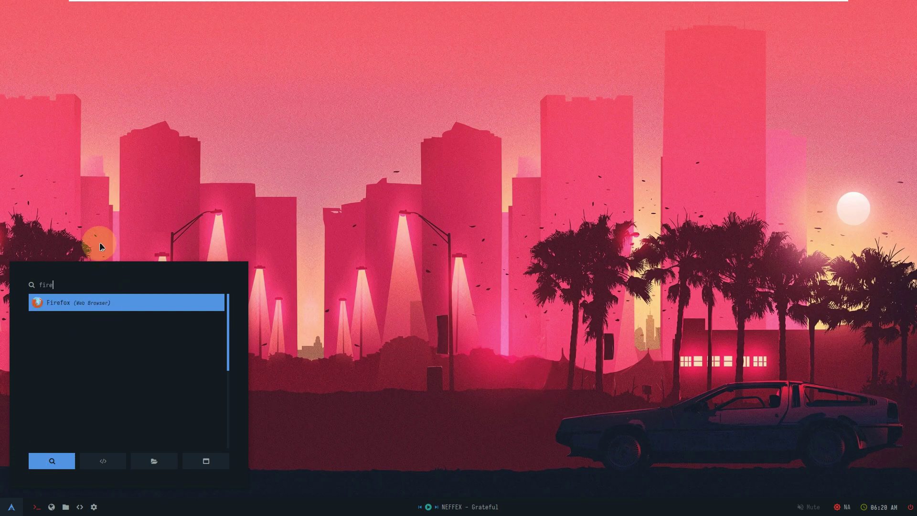
key(Return)
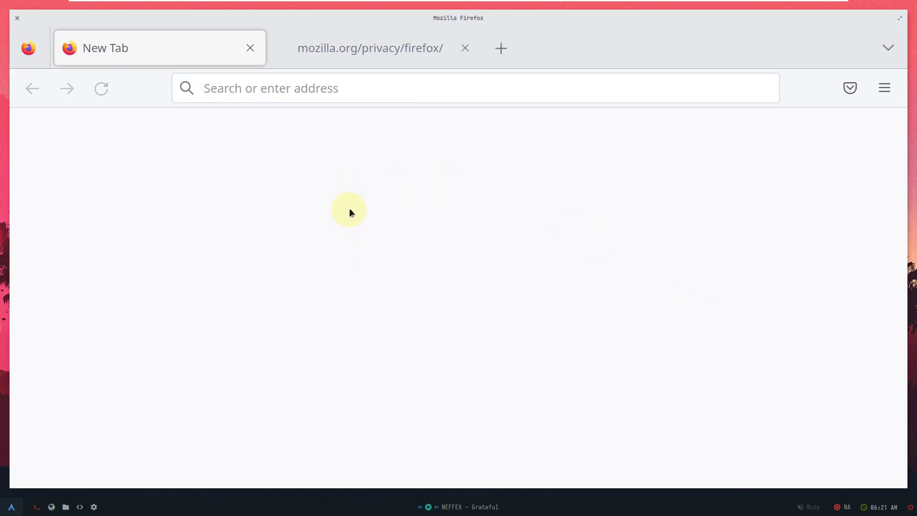
click(462, 51)
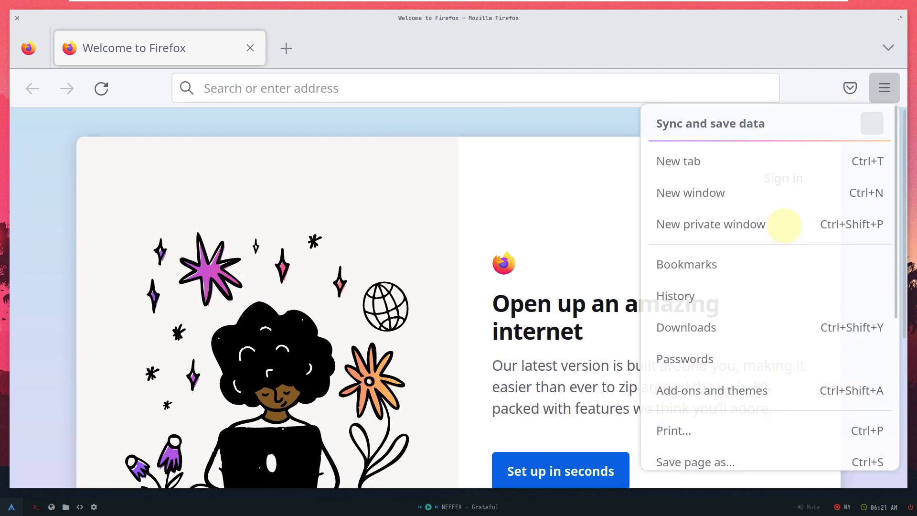
Step: Check the Firefox version (108.0.1, 64-bit) in the About Firefox dialog, then close it
scroll(729, 405, down, 4)
click(715, 399)
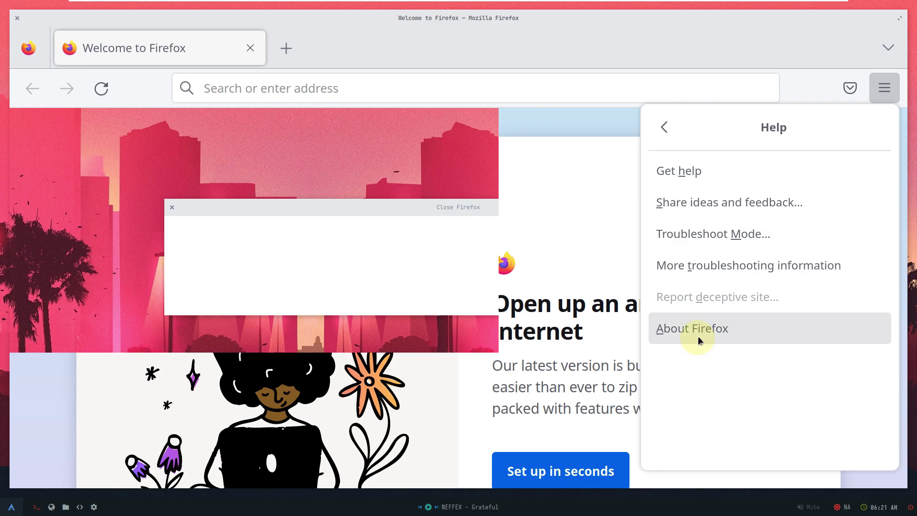
click(695, 327)
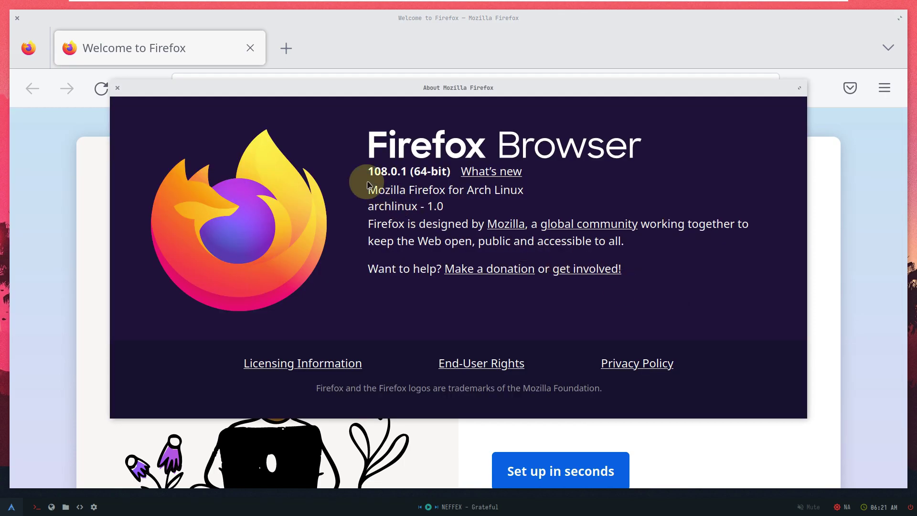
drag(367, 170, 446, 171)
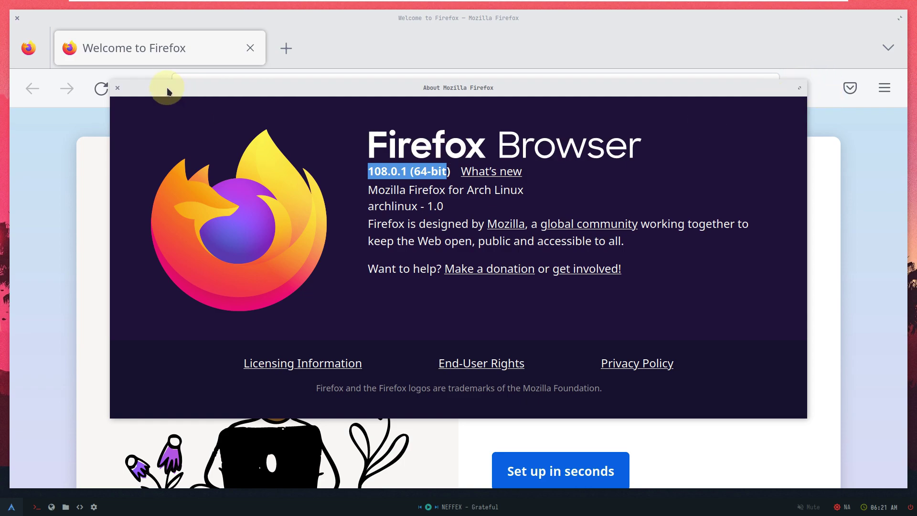
click(117, 89)
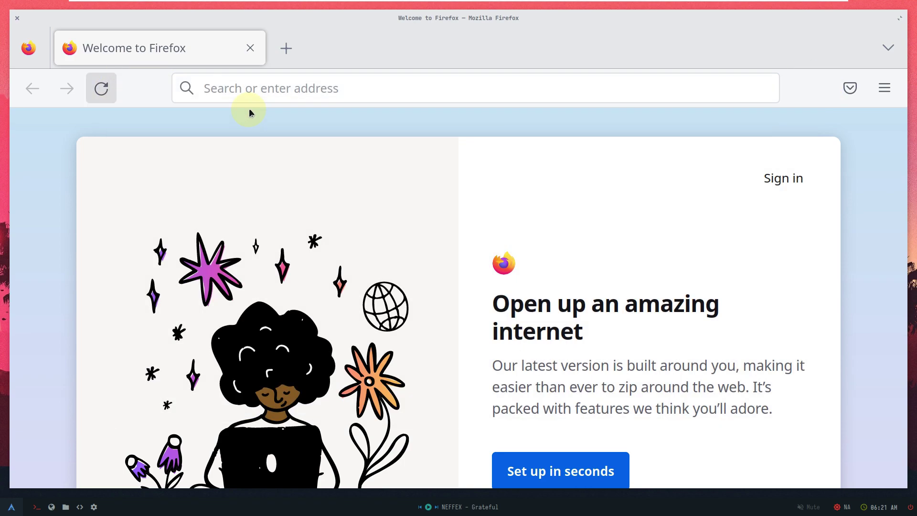
Step: Search the web for 'archcraft' from the address bar
click(246, 89)
text(ar)
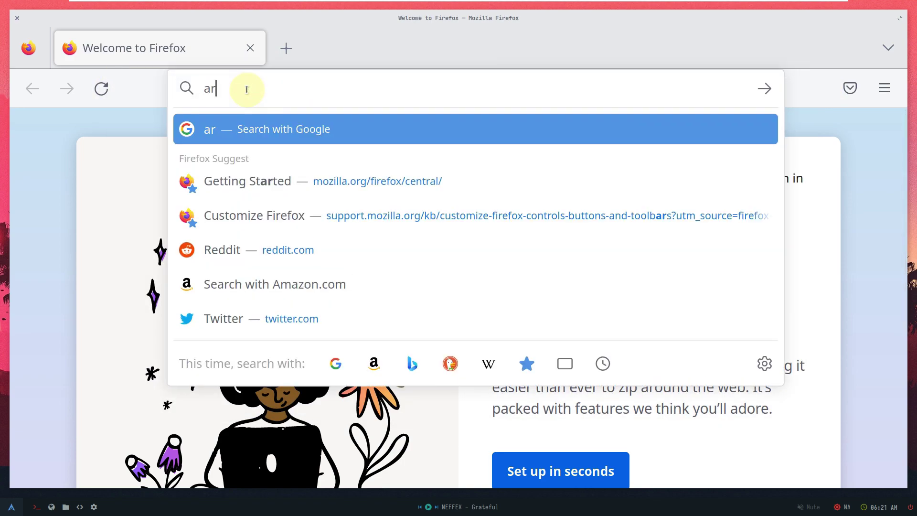
text(chcraft)
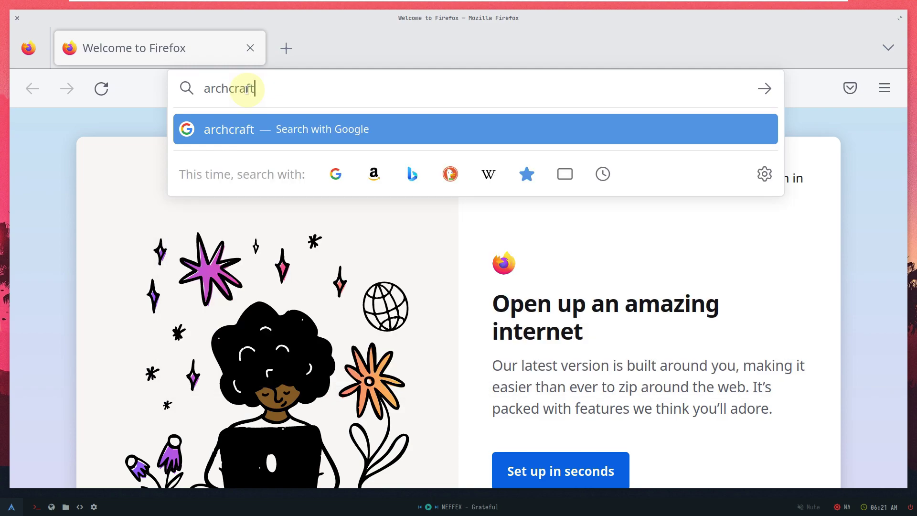
key(Return)
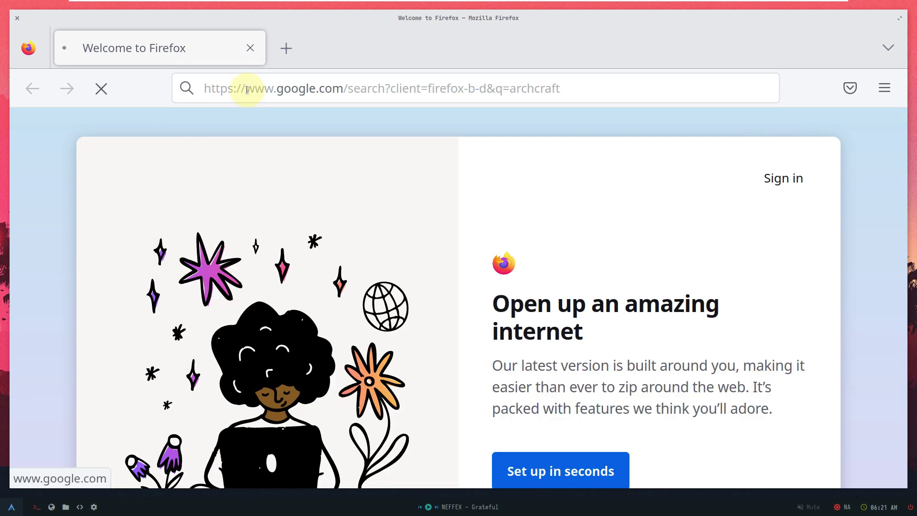